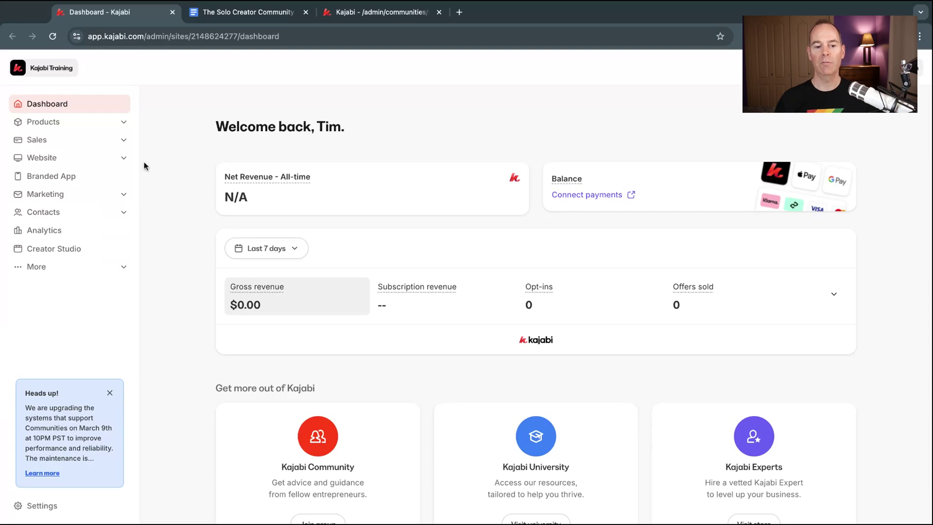
Expand the Products section in the Kajabi admin sidebar to list the product types.
left_click(124, 128)
Go to Products > Community and start a new community with Get Started.
left_click(58, 196)
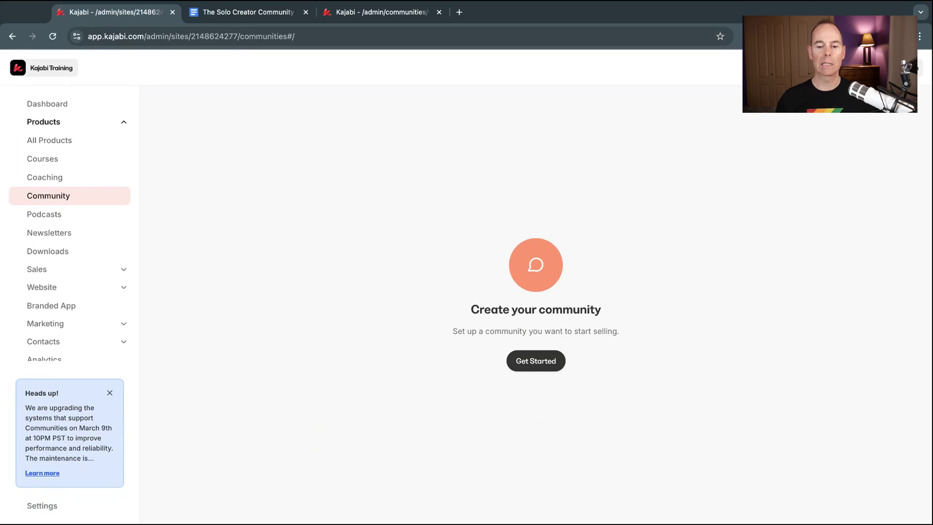
left_click(539, 365)
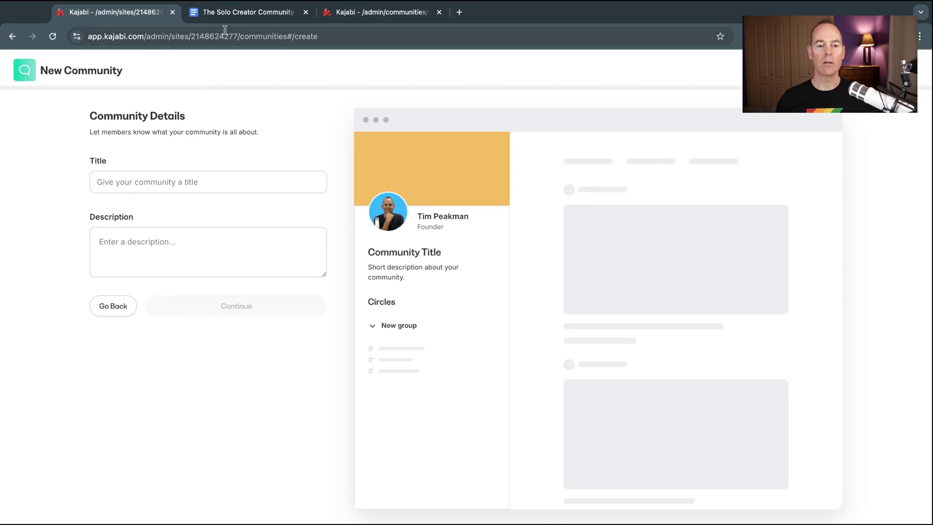
Copy the community name from the planning doc into the Title field.
left_click(234, 16)
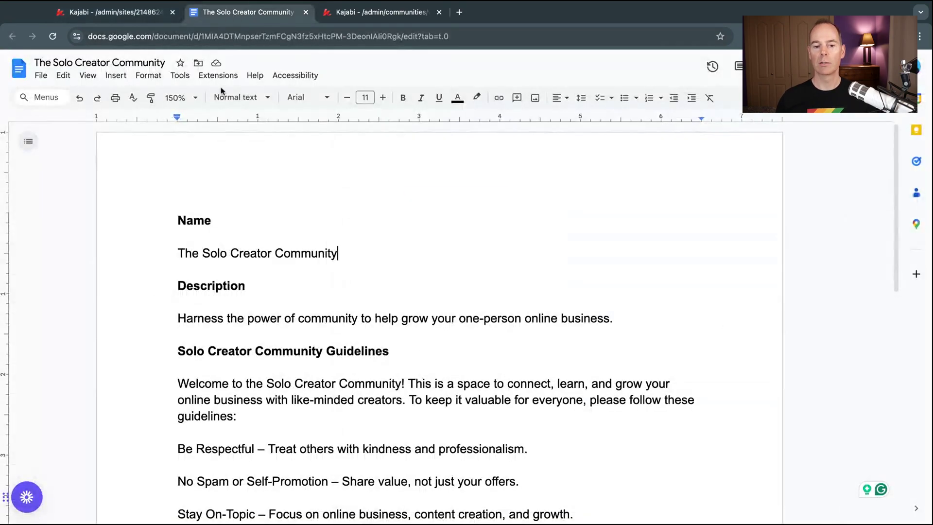
triple_click(252, 256)
key("super+c")
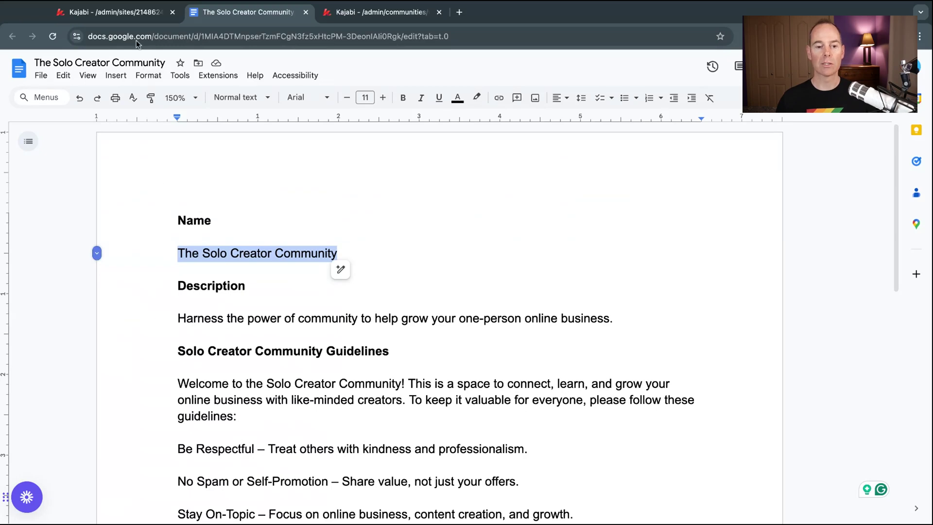
left_click(124, 15)
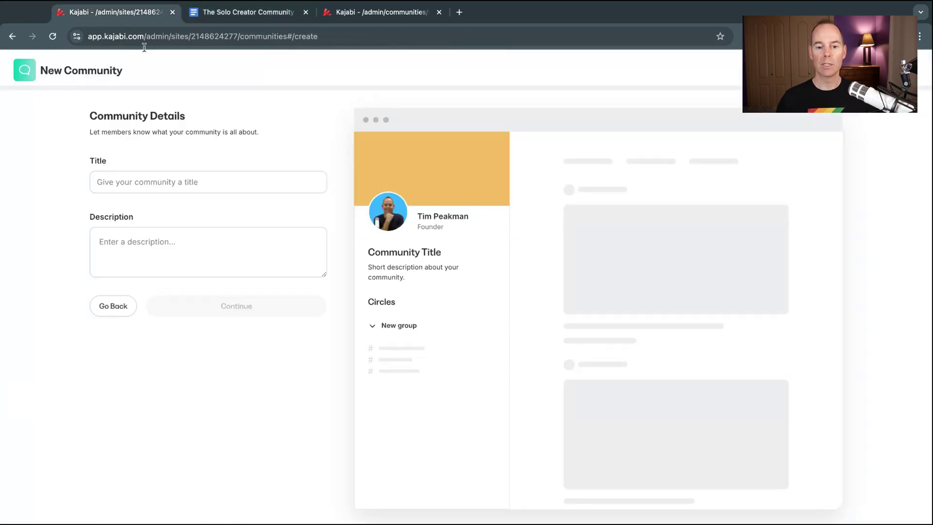
left_click(153, 183)
key("super+v")
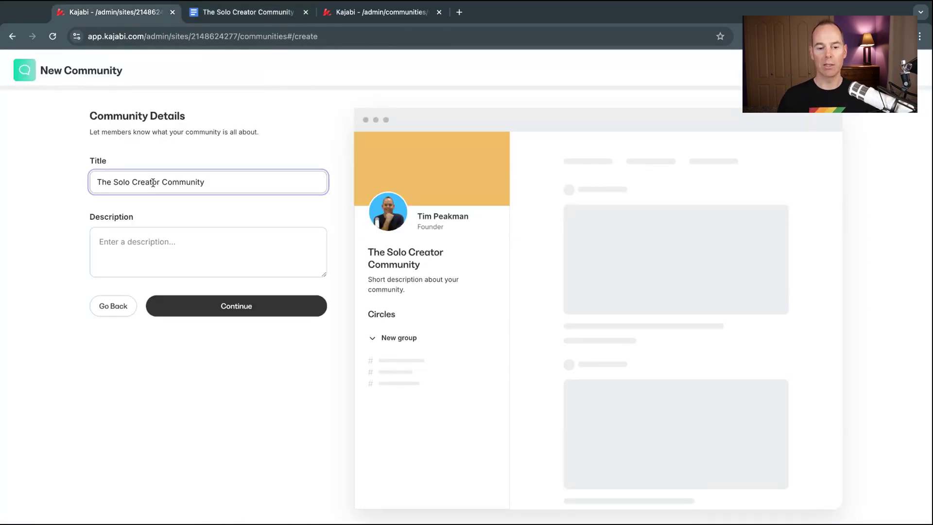
Copy the description paragraph from the planning doc into the Description field.
left_click(154, 244)
left_click(226, 15)
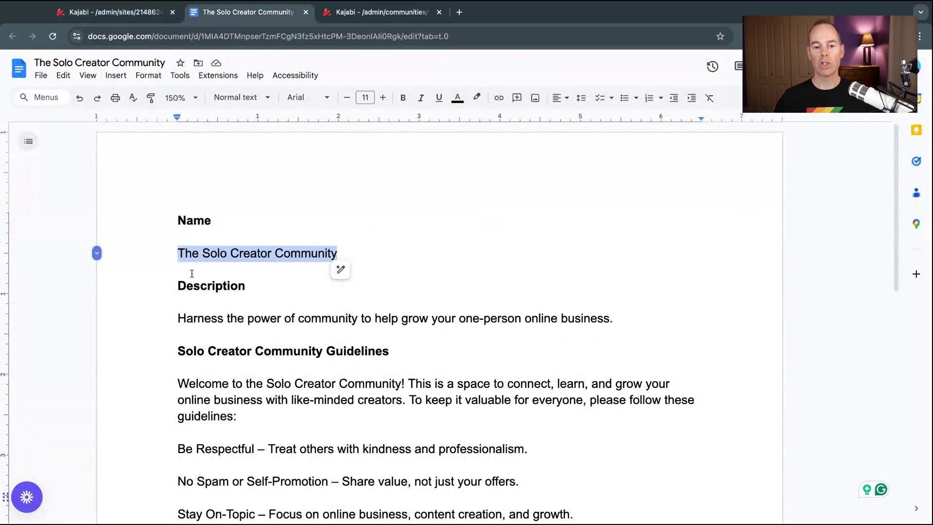
scroll(193, 319, "down", 1)
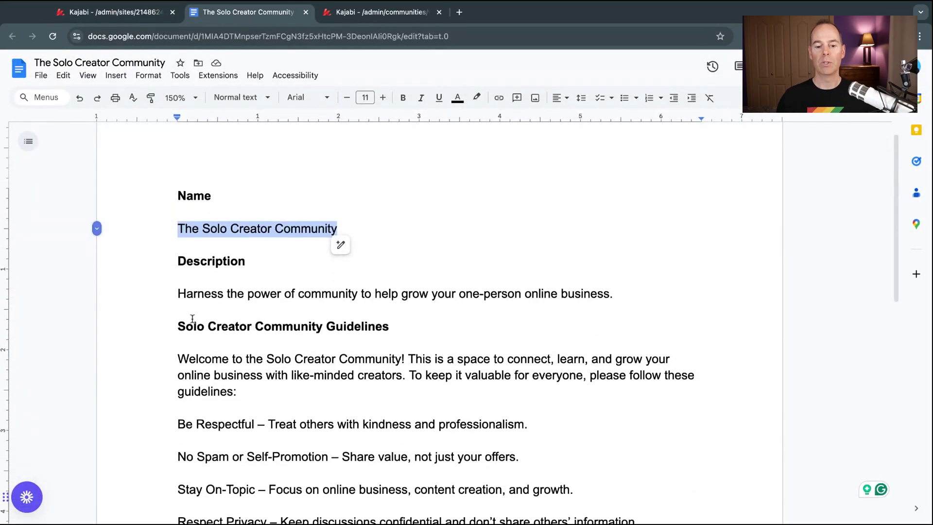
double_click(191, 292)
left_click(192, 292)
key("super+c")
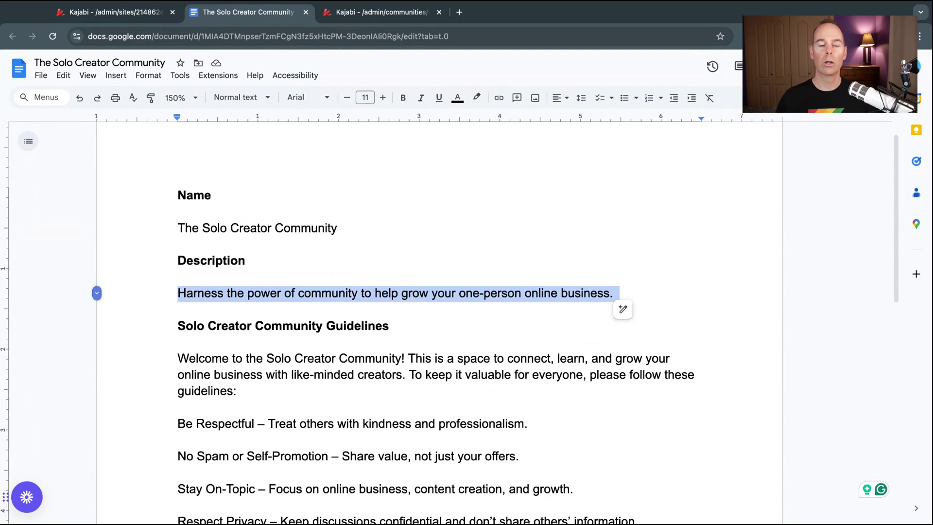
left_click(121, 14)
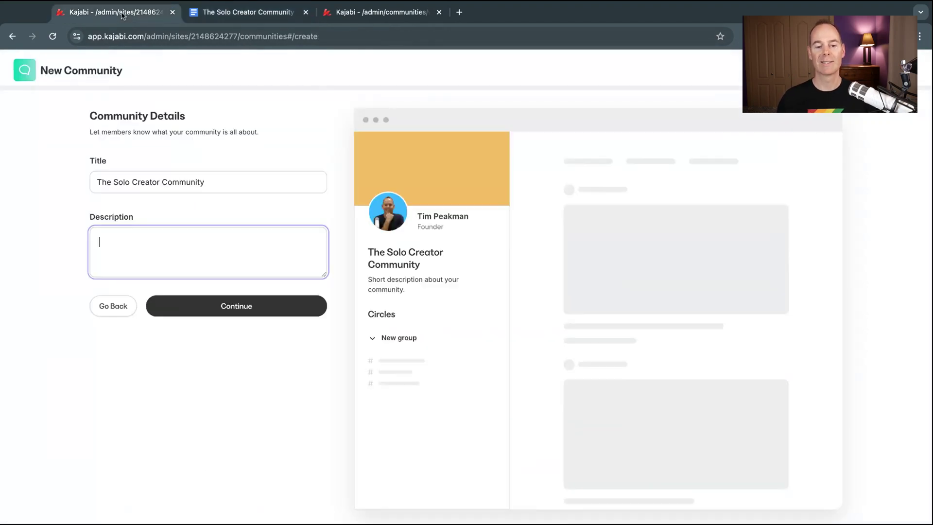
key("super+v")
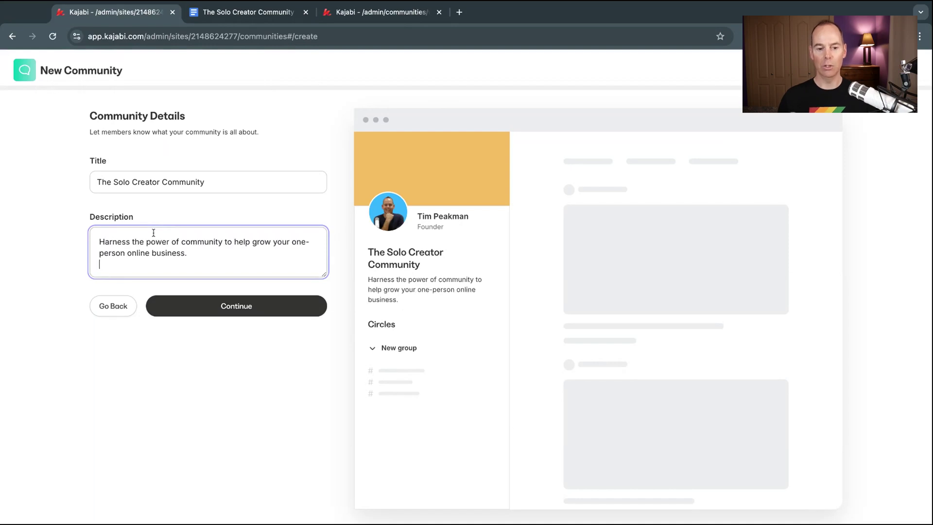
Upload the Solo Creator Community PNG from the device as the cover image.
left_click(232, 308)
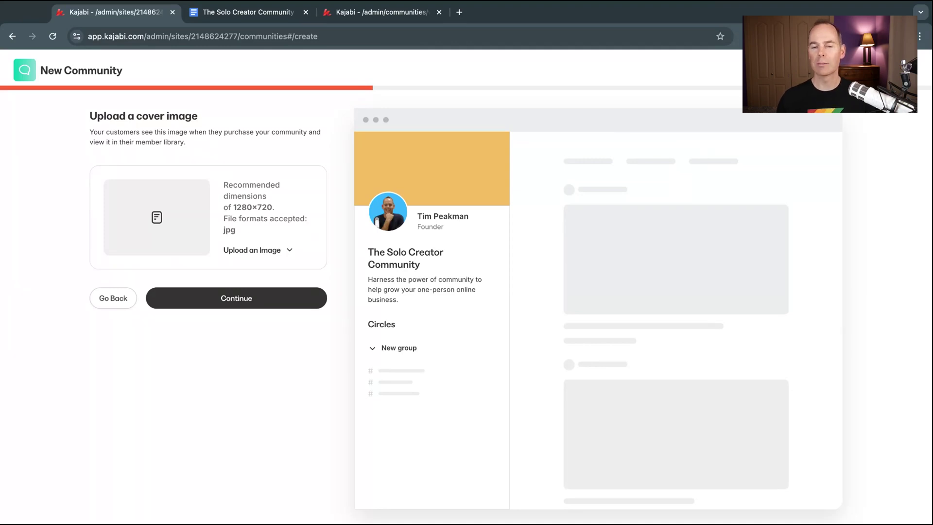
left_click(262, 250)
left_click(318, 300)
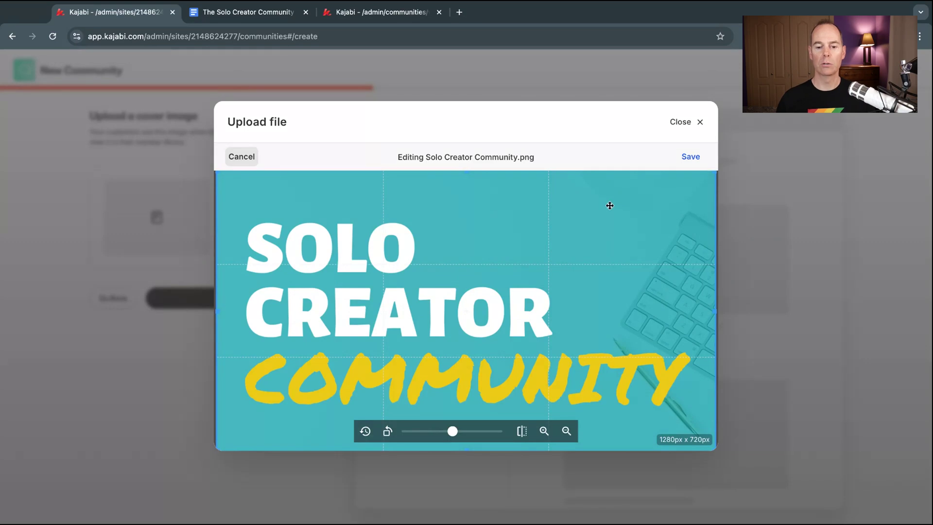
left_click(690, 157)
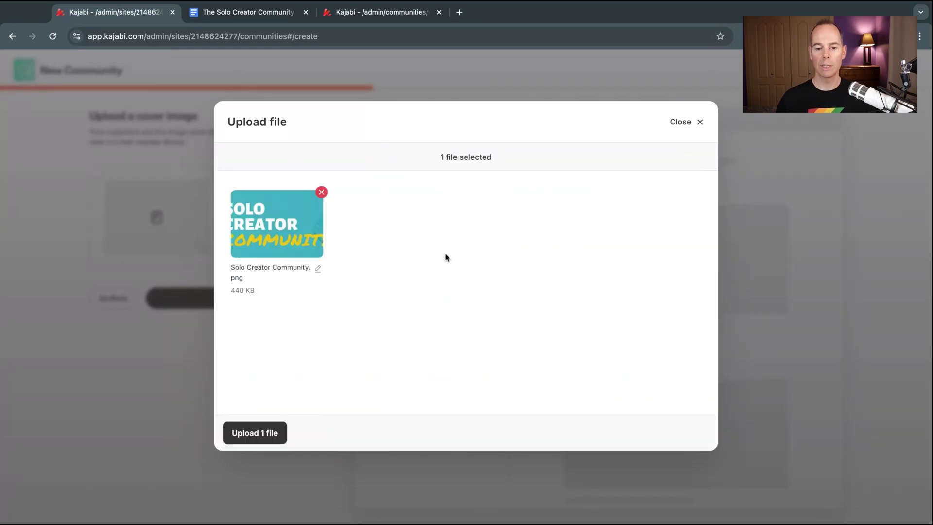
left_click(256, 432)
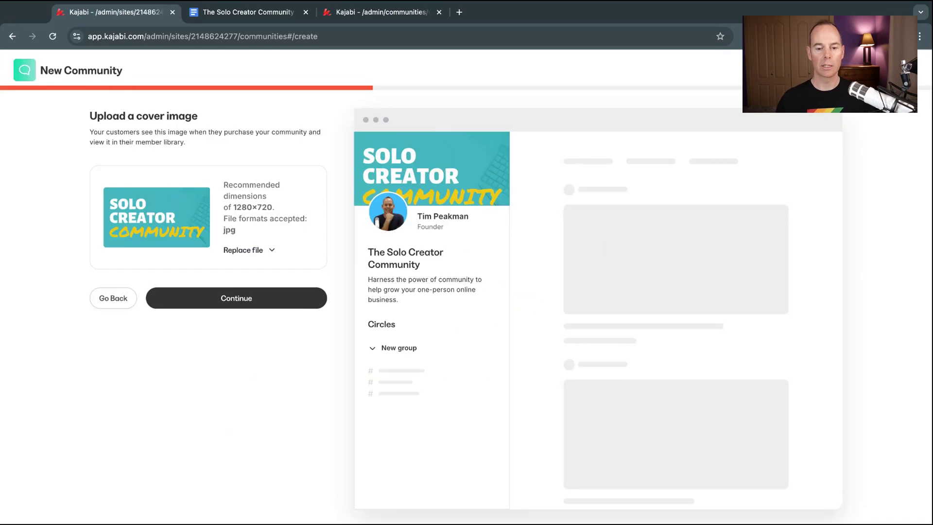
left_click(241, 300)
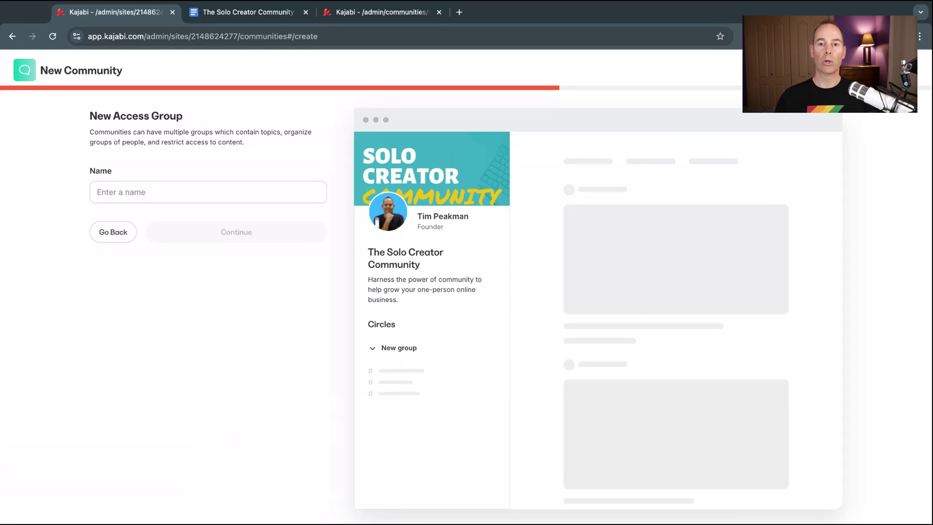
Name the first access group 'Free Access' and continue to pricing.
left_click(122, 197)
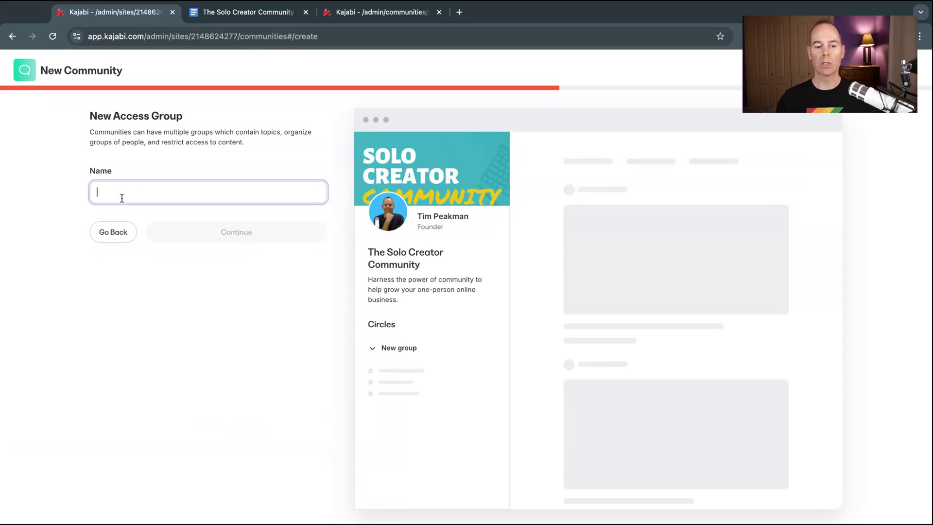
type("Free Access")
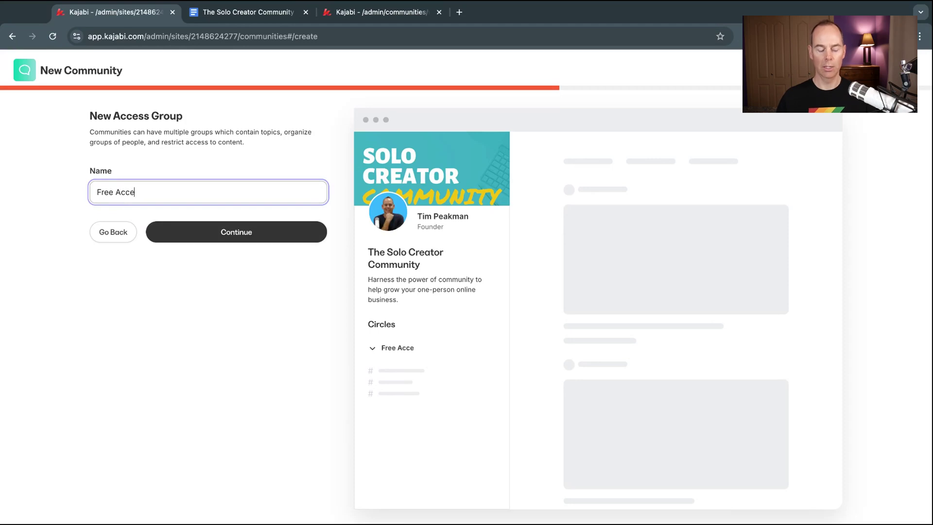
left_click(238, 234)
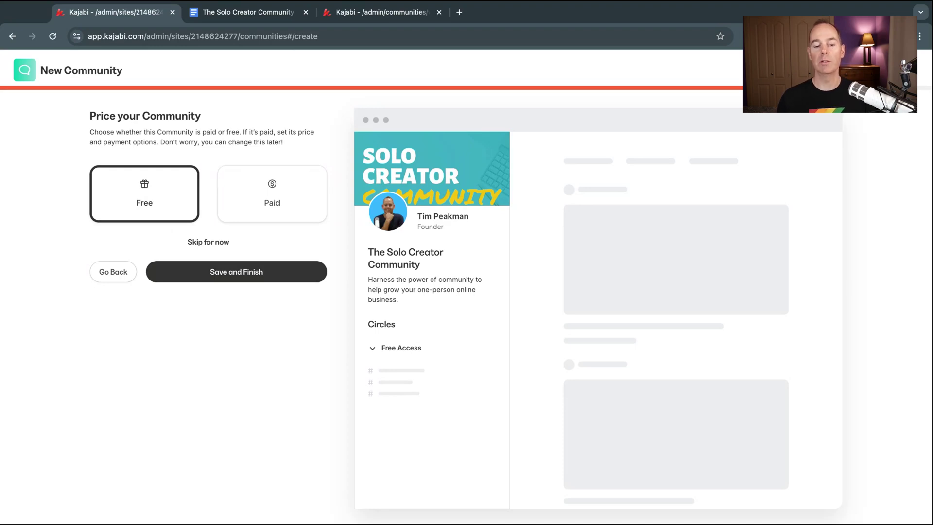
Keep the community priced as Free and choose Save and Finish.
left_click(235, 278)
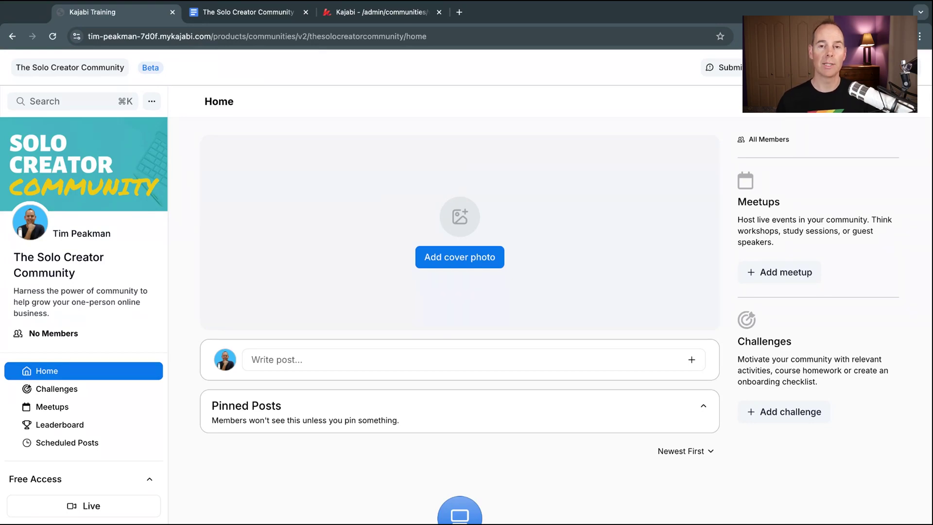
Close the community home page tab with Cmd+W to reveal the admin dashboard.
key("super+w")
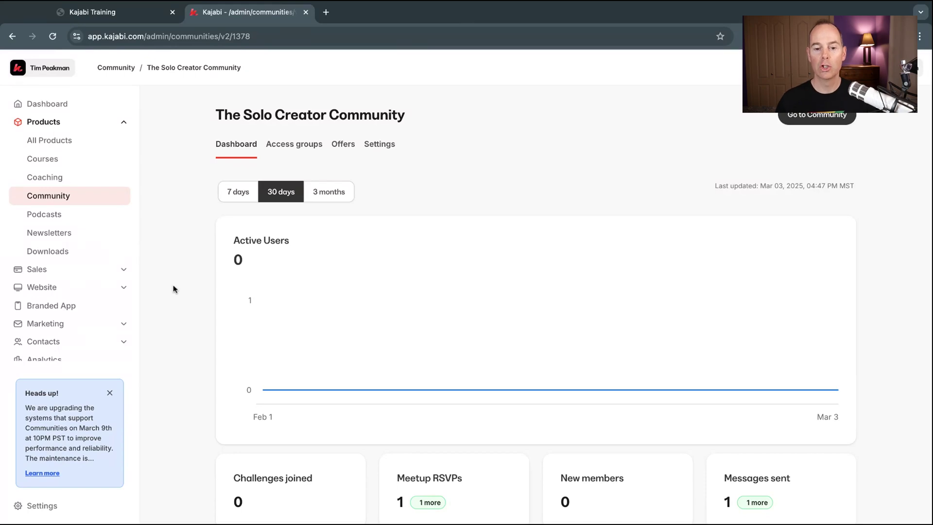
Review the Access groups, Offers and Settings tabs, then go to the member-facing community.
scroll(174, 288, "down", 2)
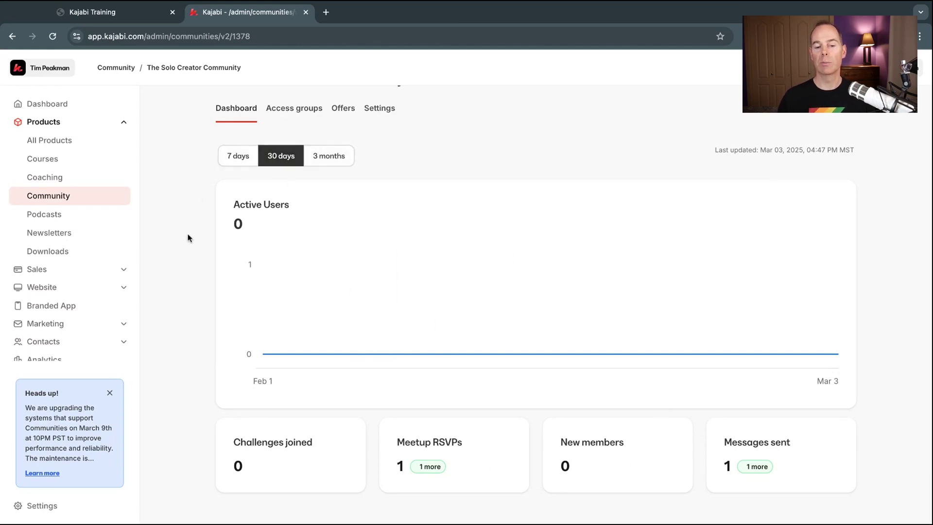
scroll(189, 238, "up", 2)
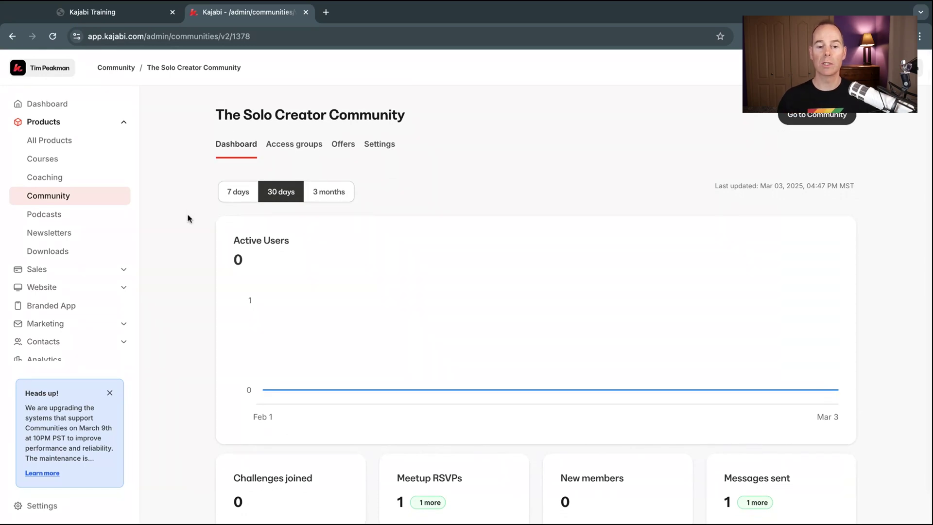
left_click(292, 145)
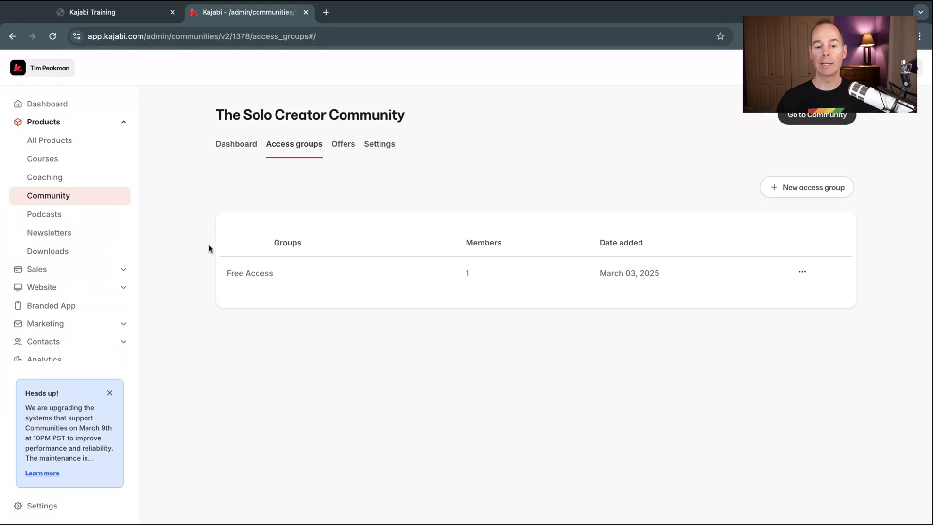
left_click(343, 145)
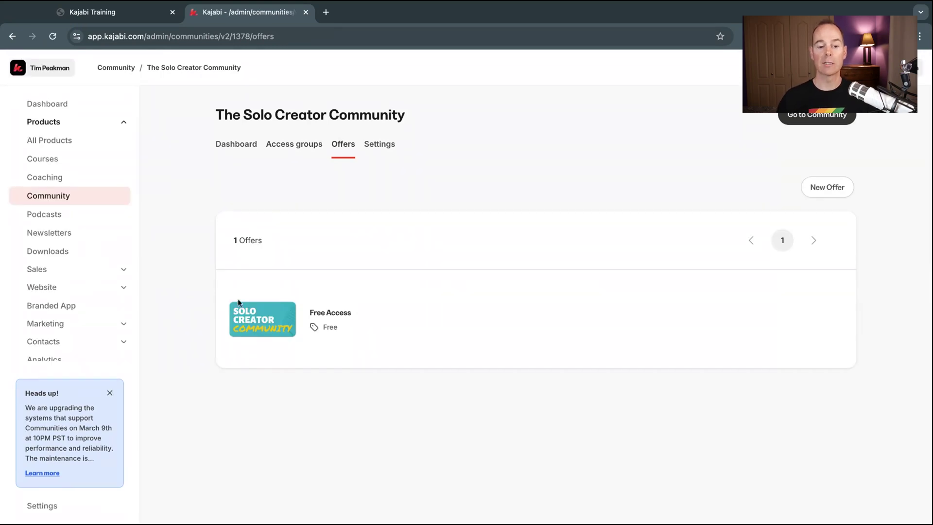
left_click(375, 146)
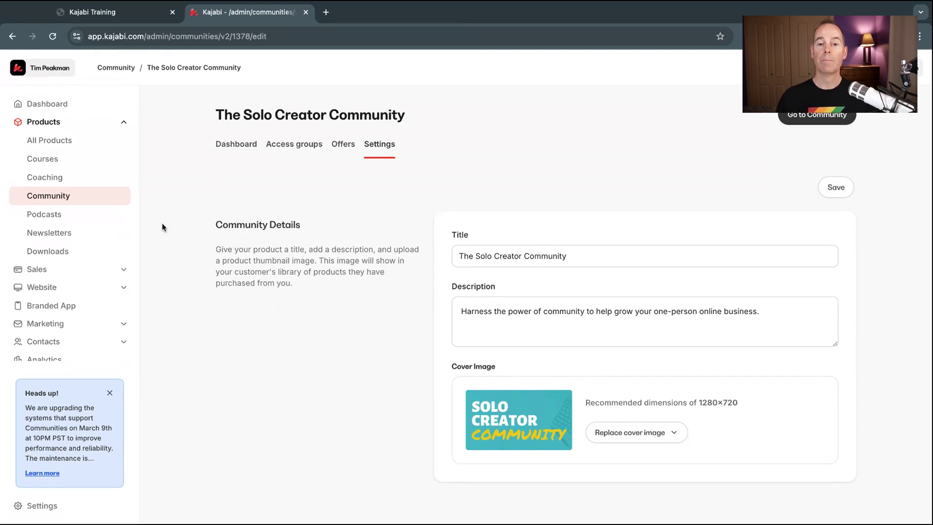
left_click(833, 125)
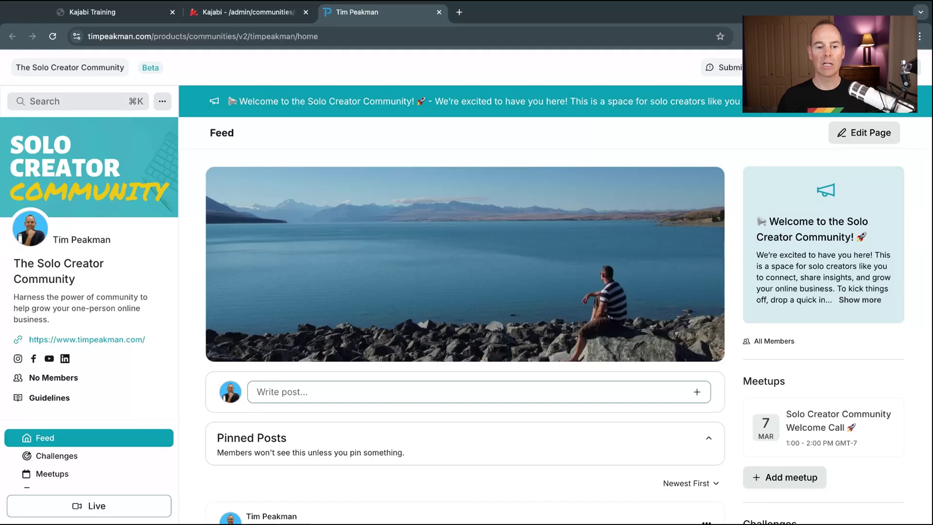
scroll(108, 249, "down", 3)
scroll(107, 250, "up", 3)
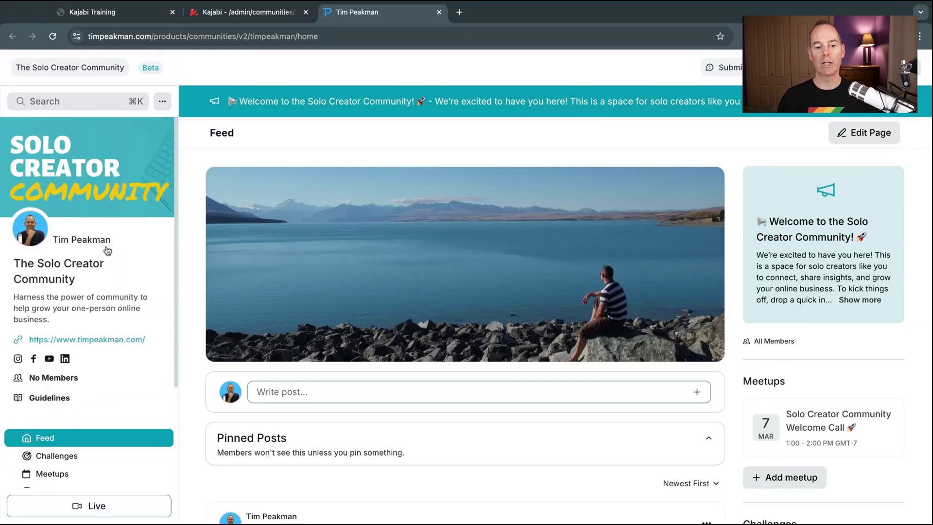
left_click(177, 228)
left_click(177, 229)
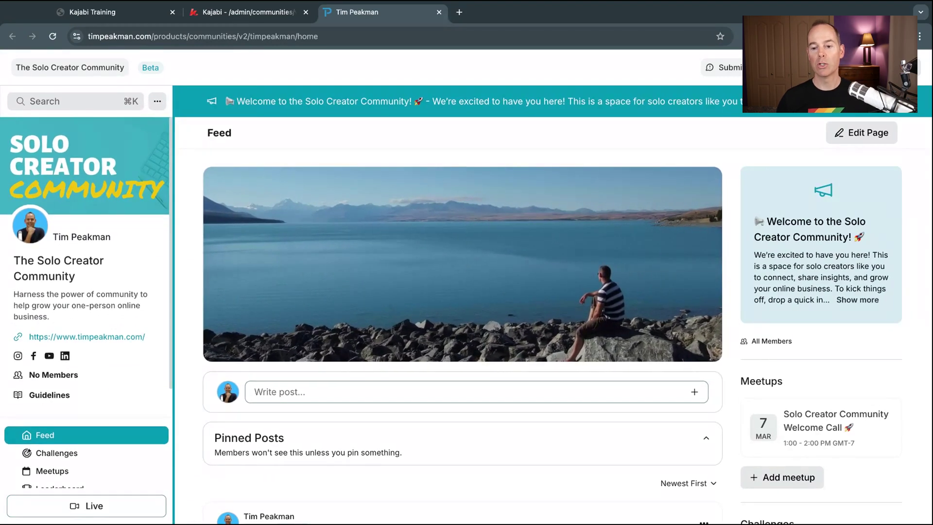
scroll(354, 311, "down", 3)
scroll(354, 311, "up", 3)
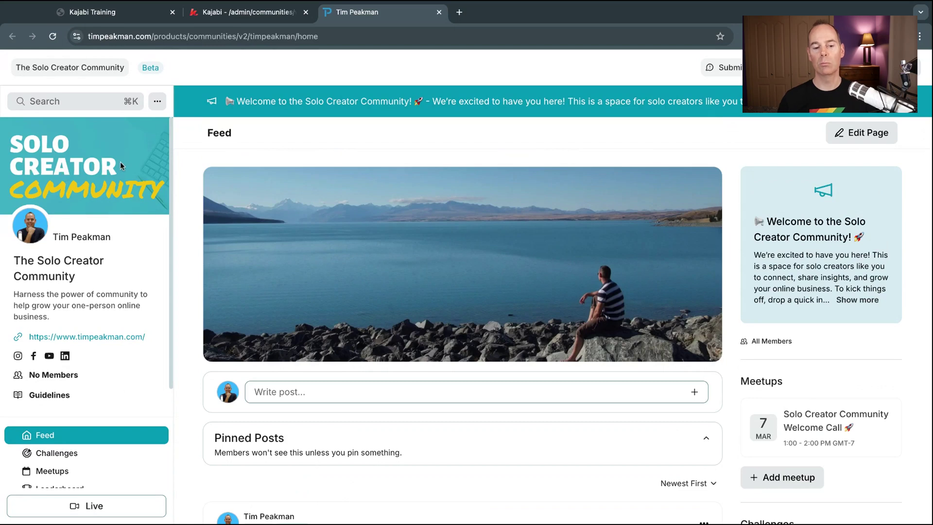
scroll(120, 161, "down", 1)
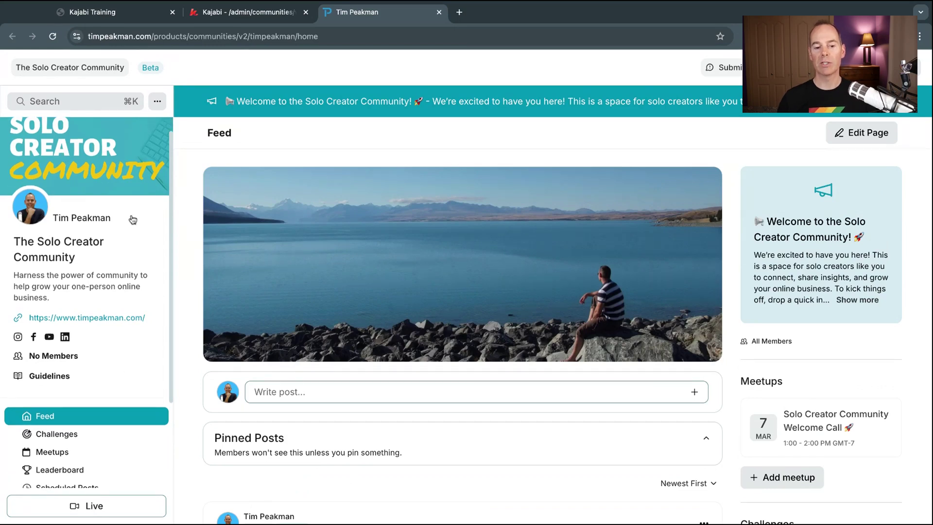
scroll(133, 220, "up", 1)
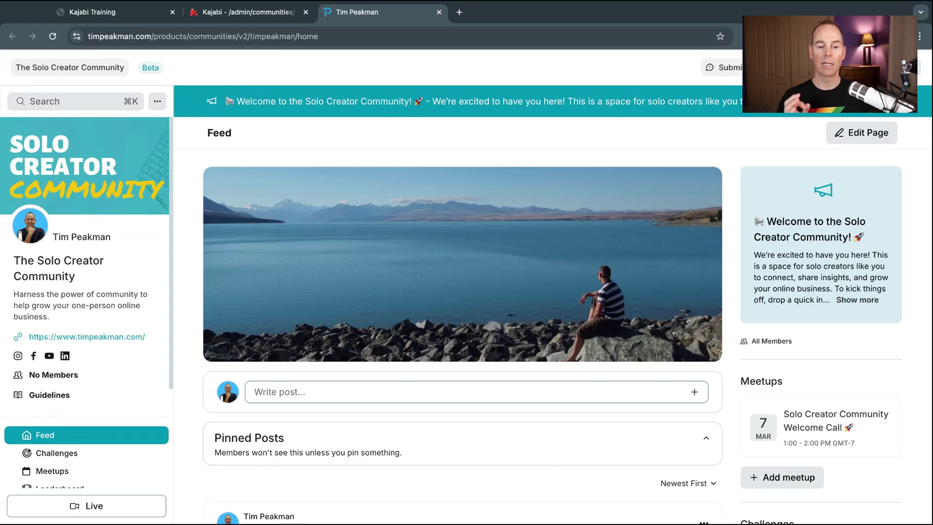
scroll(131, 232, "down", 1)
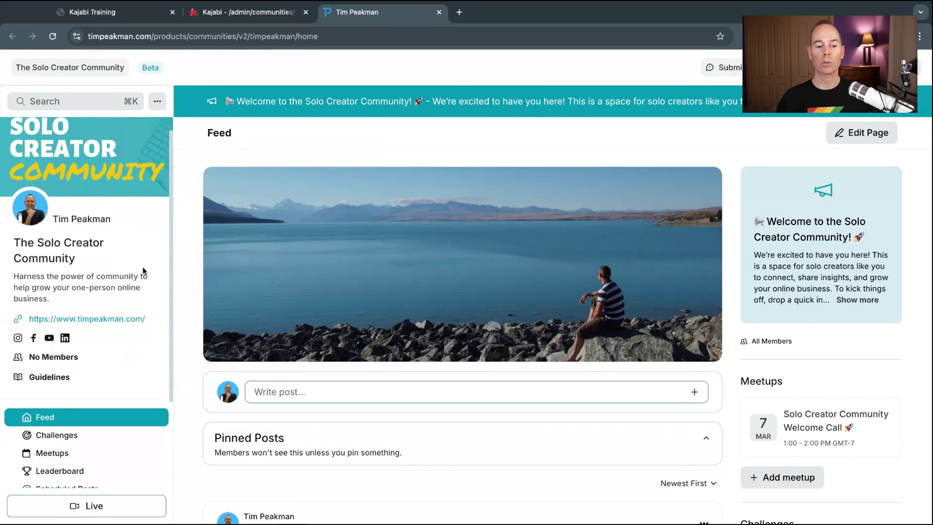
scroll(144, 271, "down", 3)
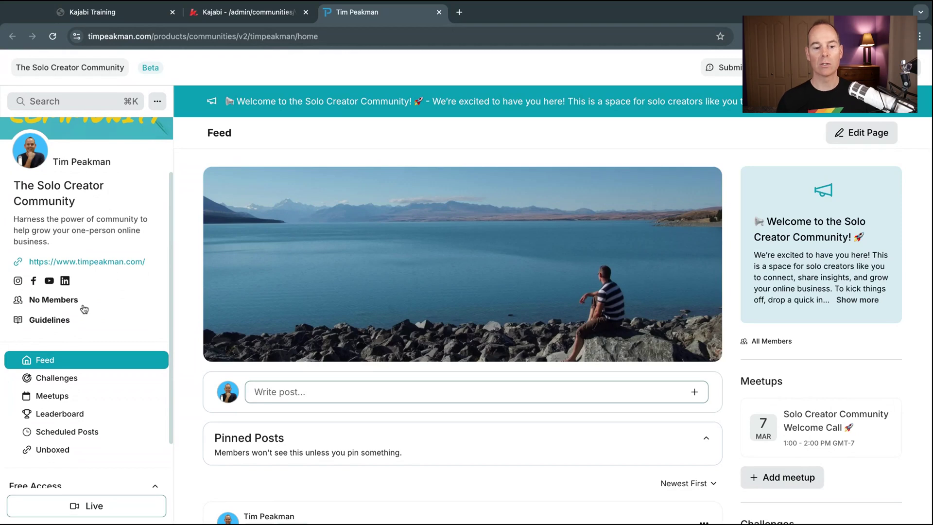
left_click(50, 320)
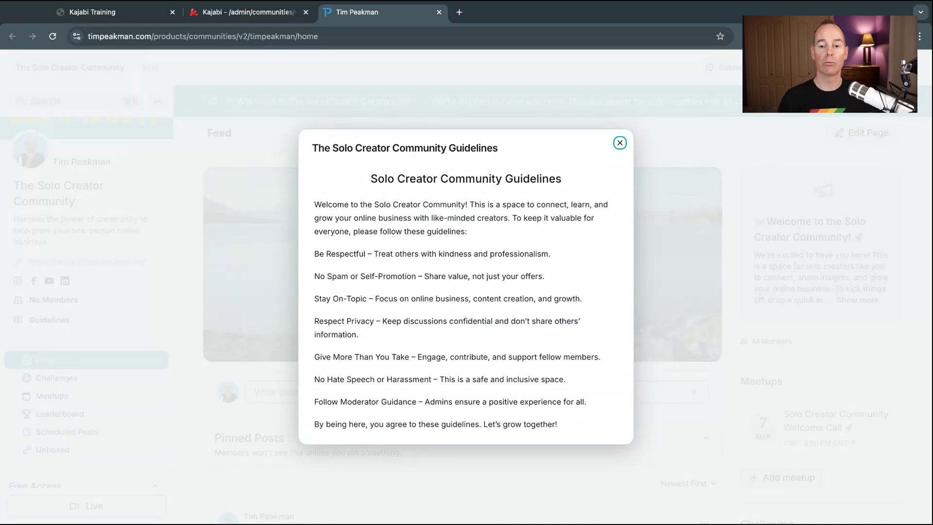
key("Escape")
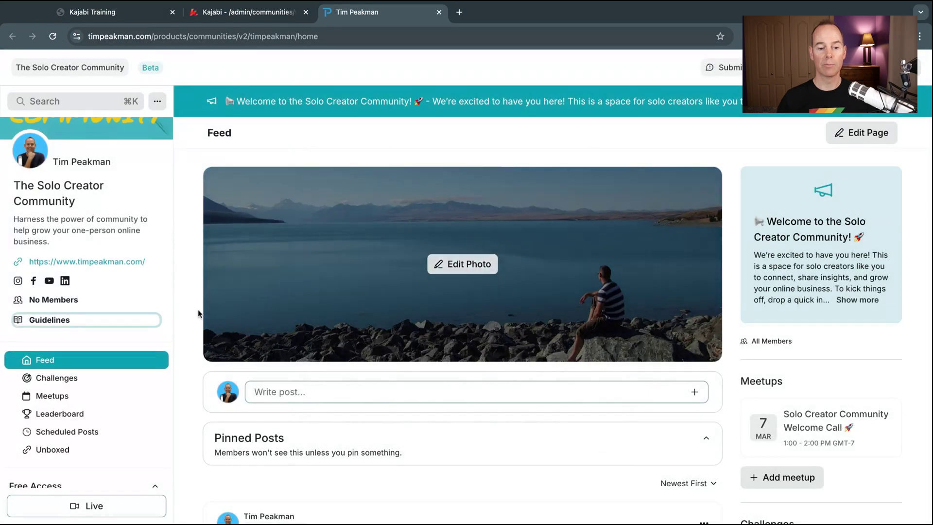
scroll(117, 379, "down", 2)
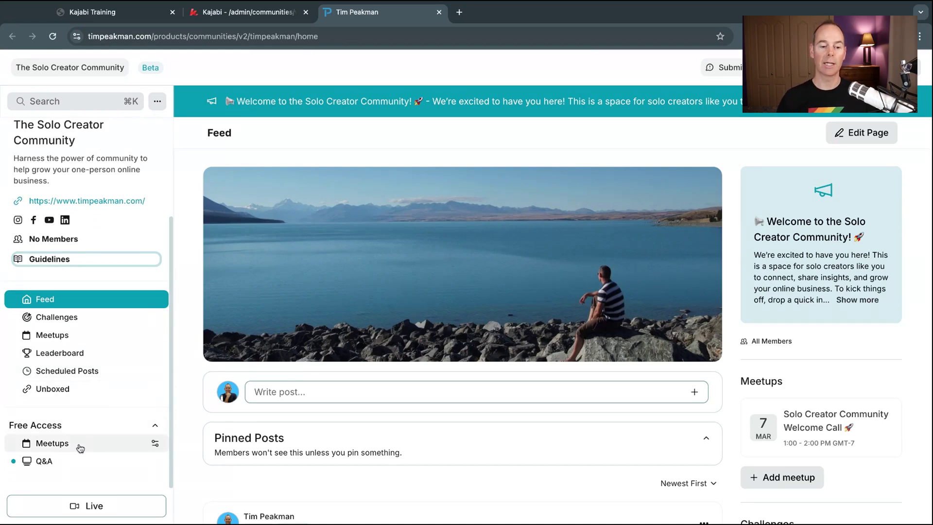
scroll(98, 309, "up", 3)
scroll(97, 309, "up", 1)
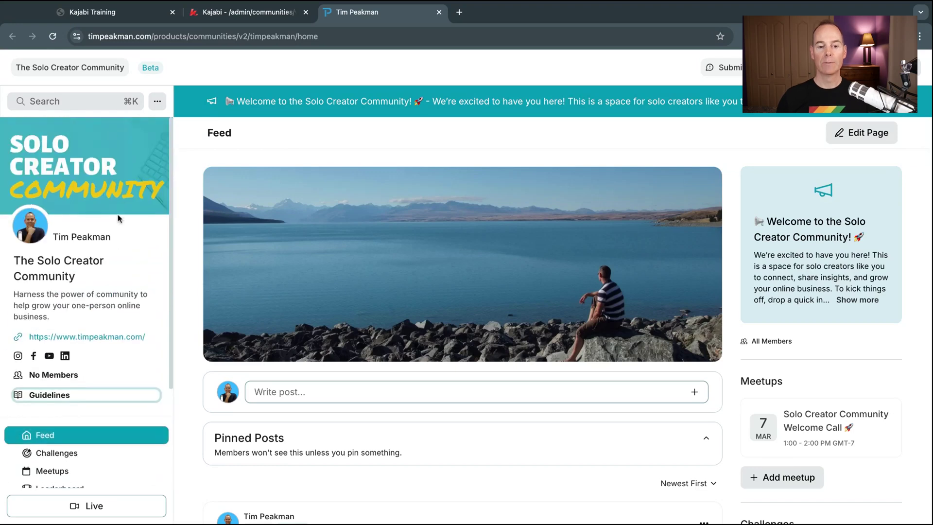
Toggle Show community info off and back on from the community's options menu.
left_click(157, 104)
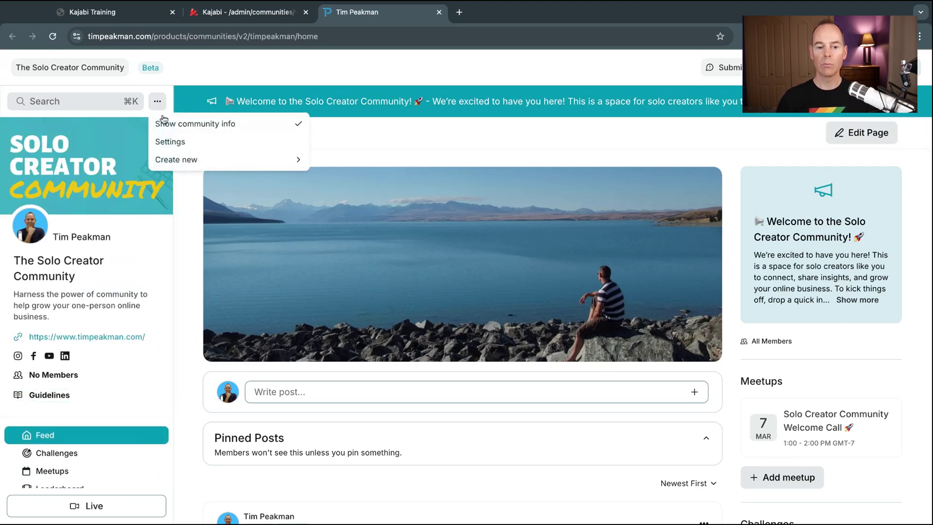
left_click(298, 124)
left_click(157, 101)
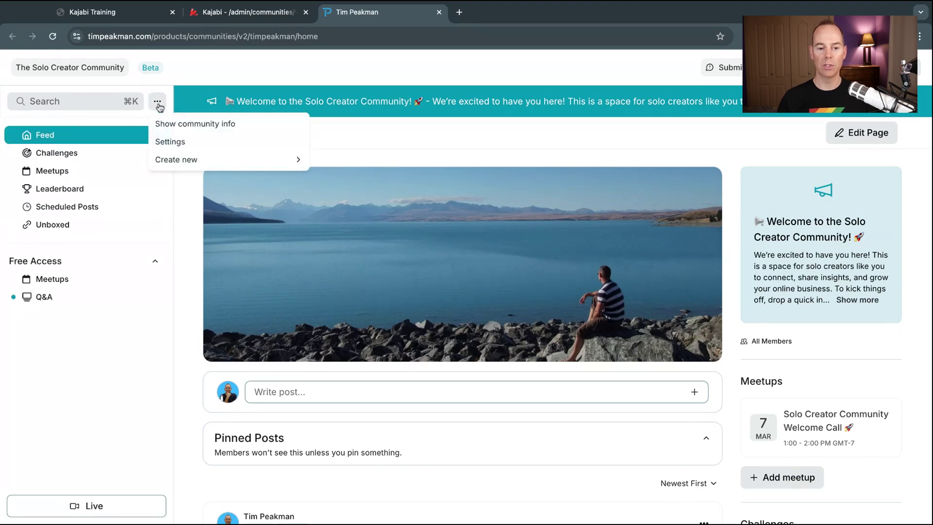
left_click(220, 128)
left_click(157, 104)
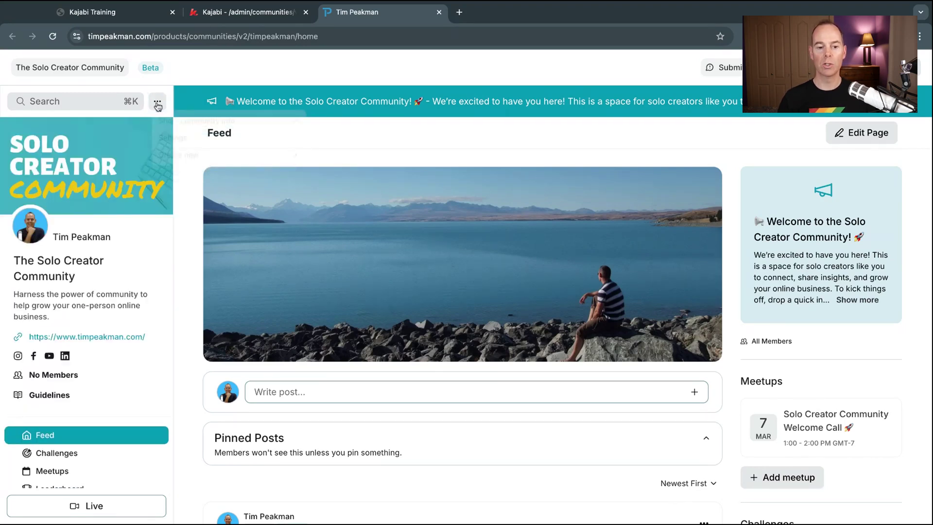
mouse_move(175, 160)
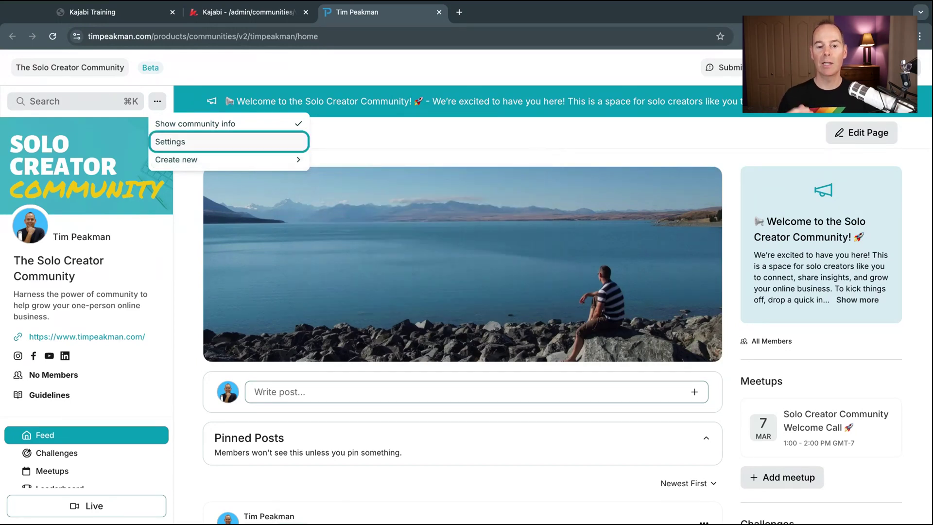
Open the community's Settings at Community Details, then the account menu.
left_click(177, 142)
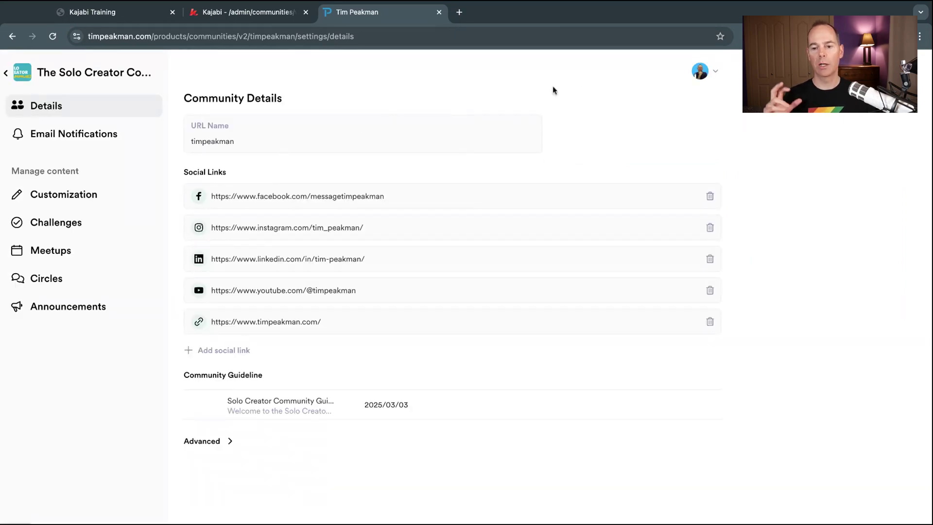
left_click(715, 74)
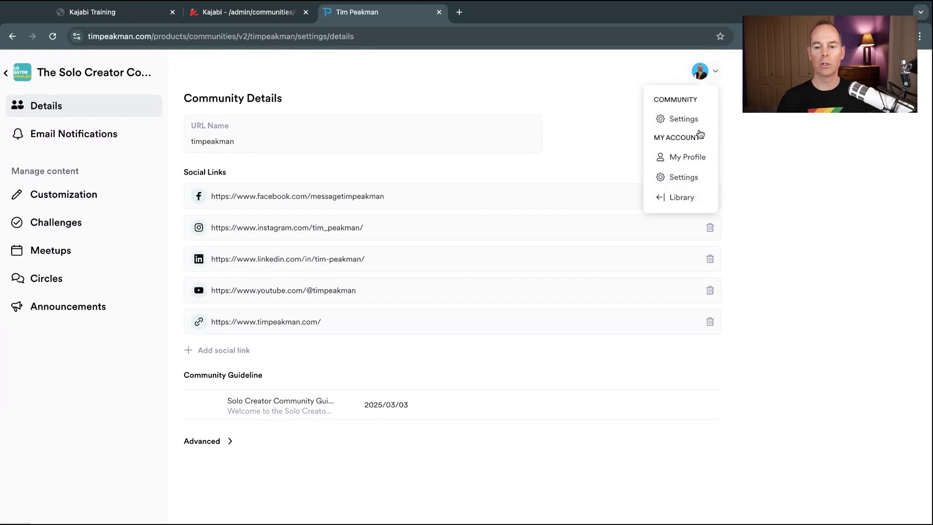
left_click(687, 176)
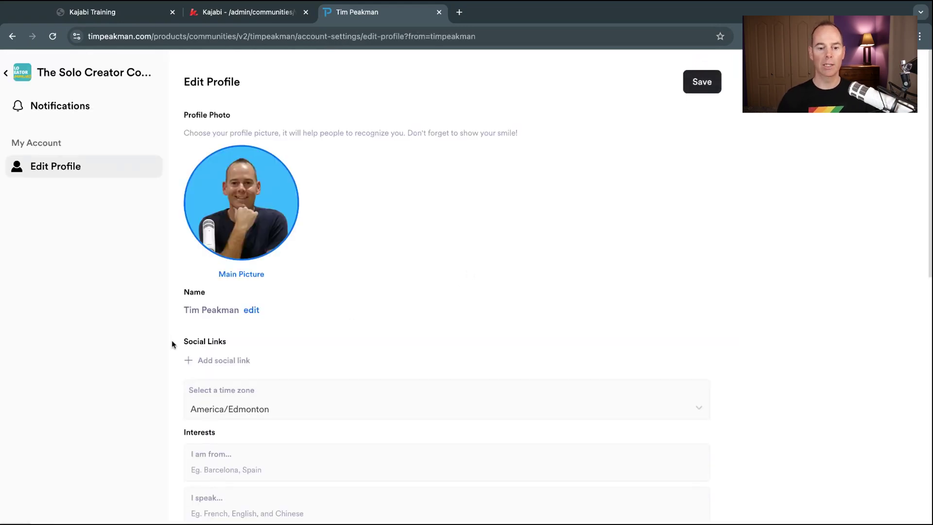
scroll(173, 345, "down", 5)
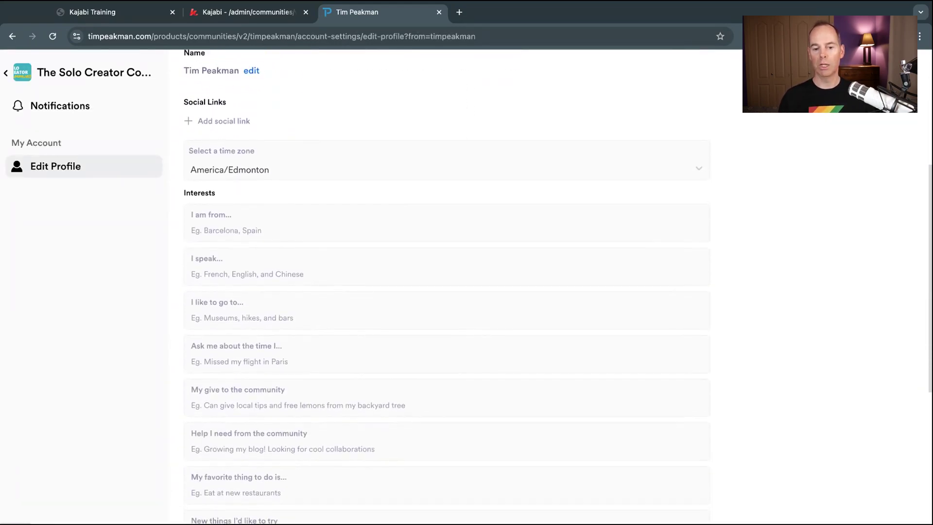
scroll(447, 286, "down", 2)
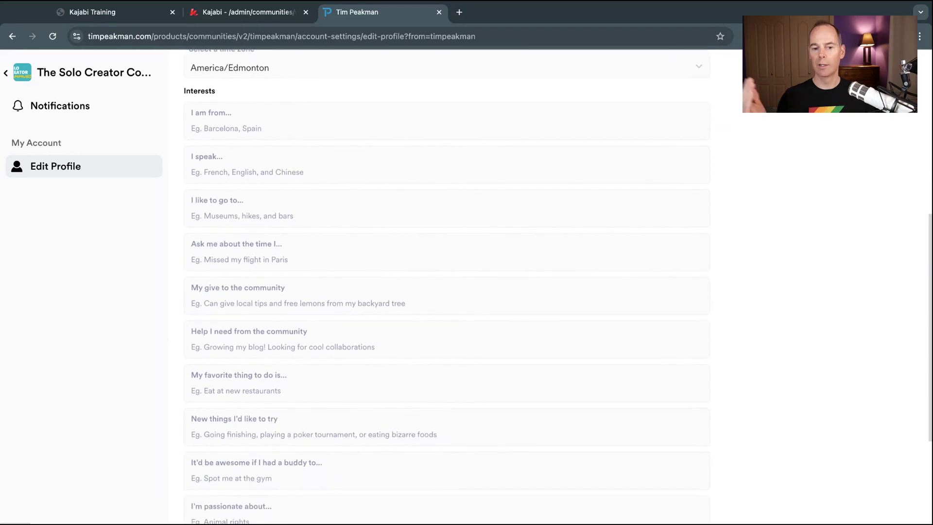
scroll(447, 287, "down", 3)
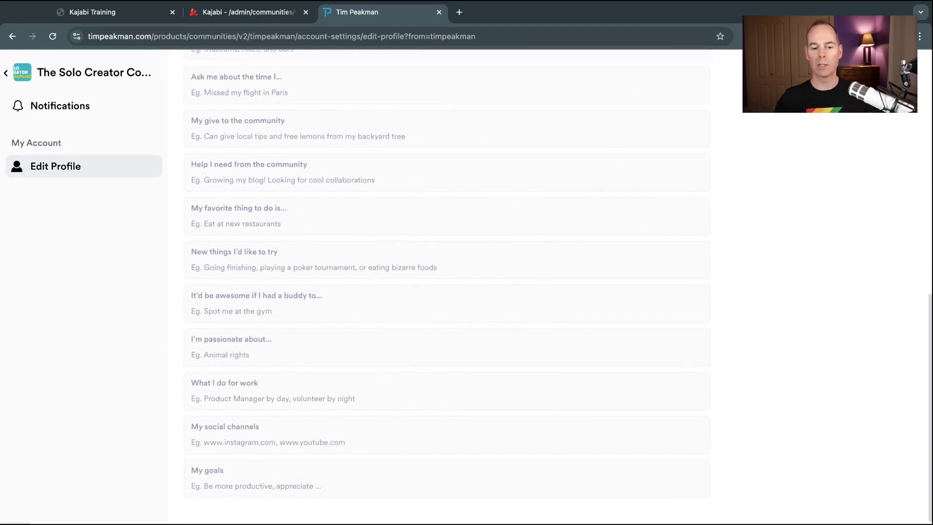
scroll(447, 287, "up", 6)
scroll(447, 286, "up", 1)
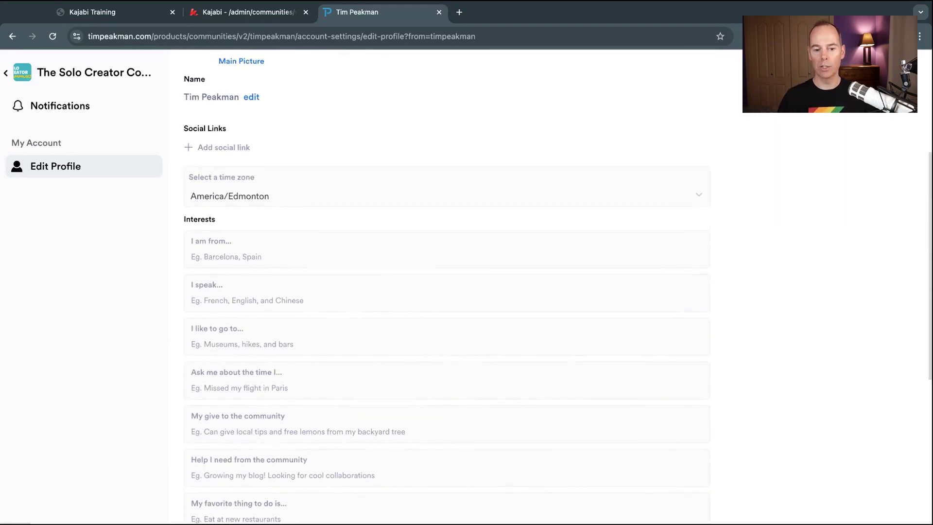
scroll(396, 266, "up", 5)
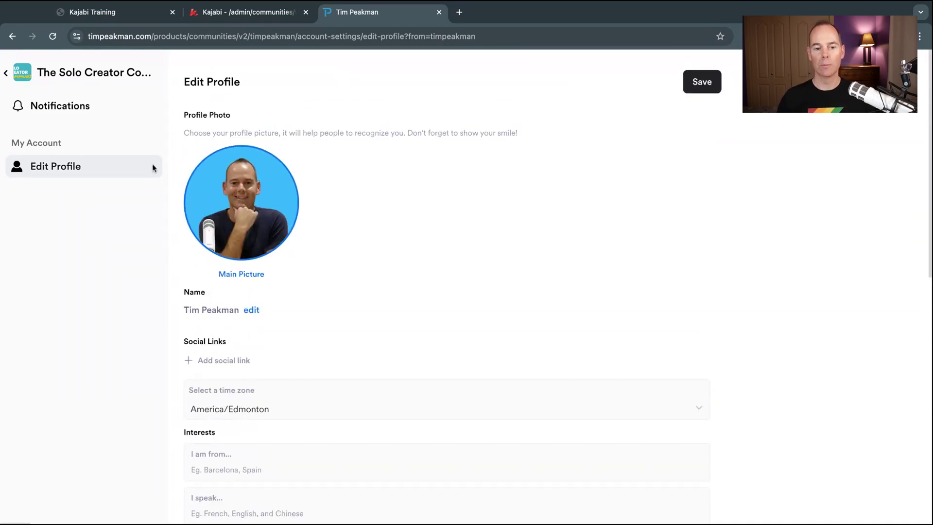
left_click(13, 36)
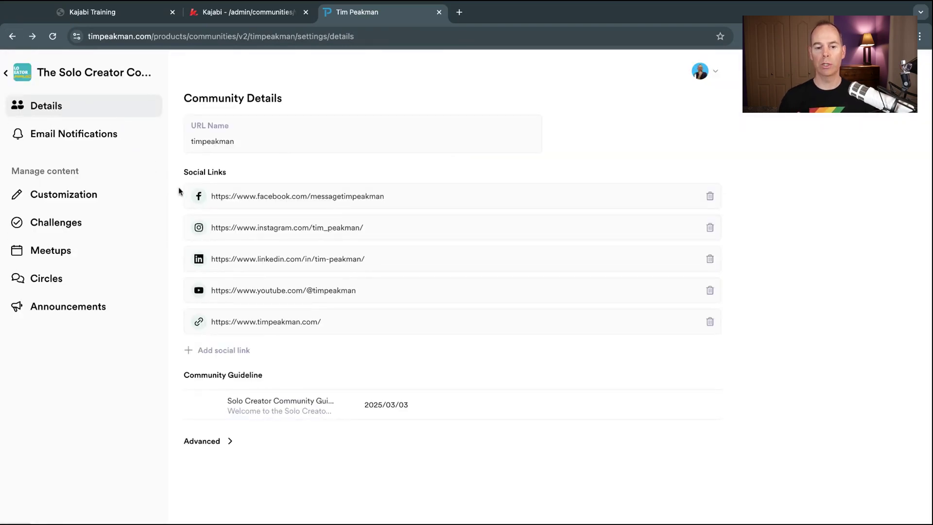
left_click(256, 144)
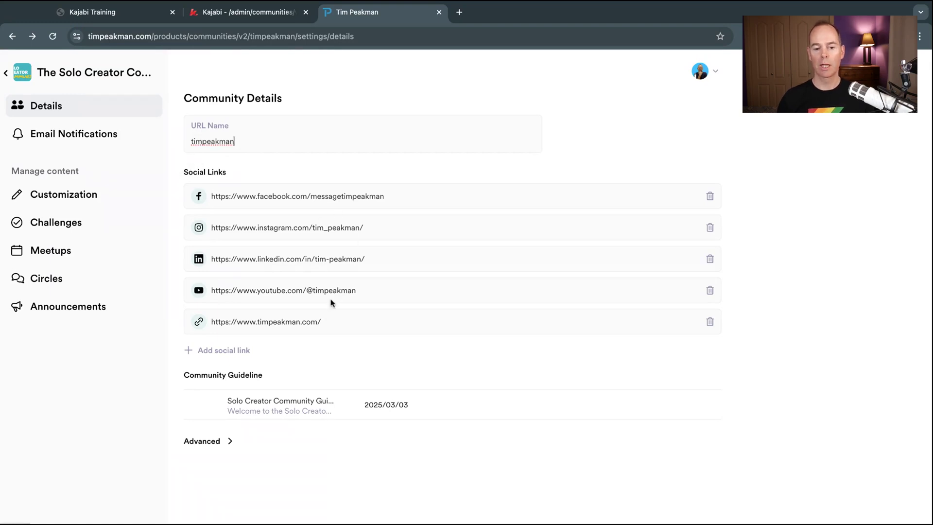
left_click(314, 409)
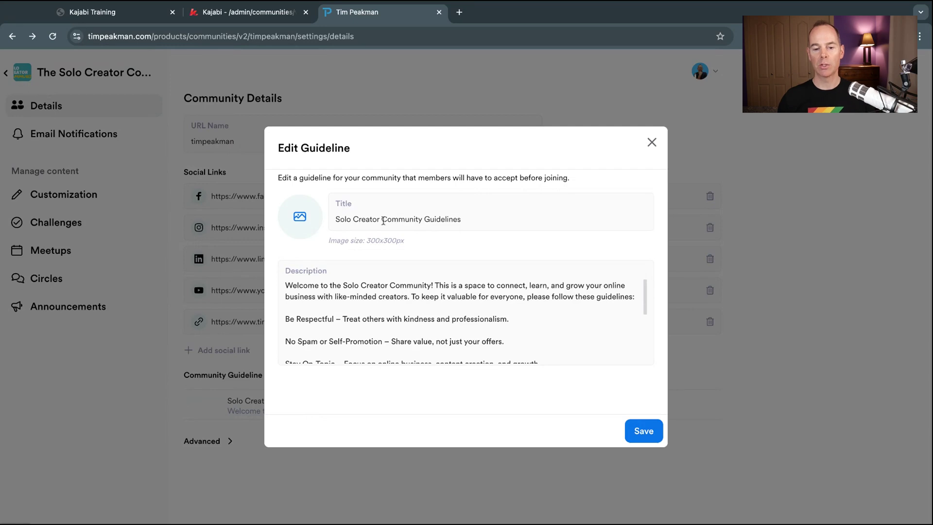
scroll(462, 334, "down", 3)
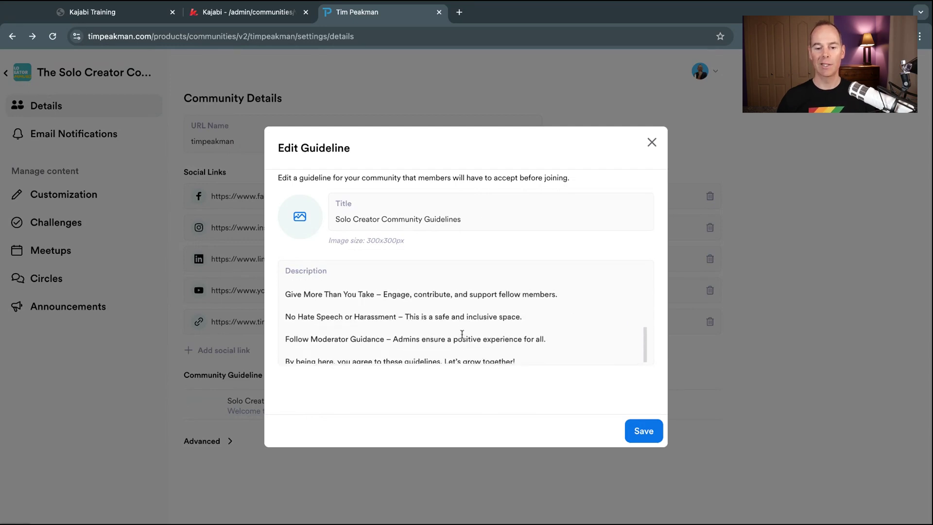
scroll(476, 330, "up", 5)
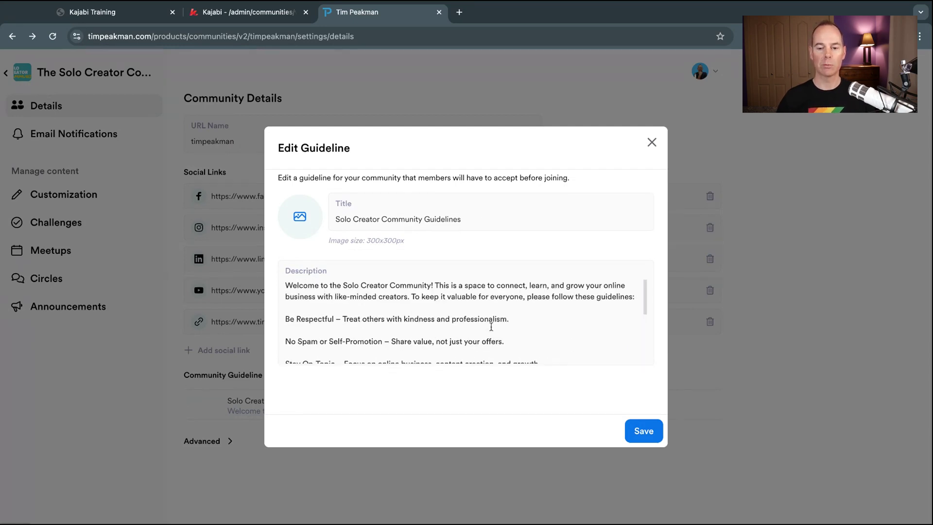
left_click(652, 144)
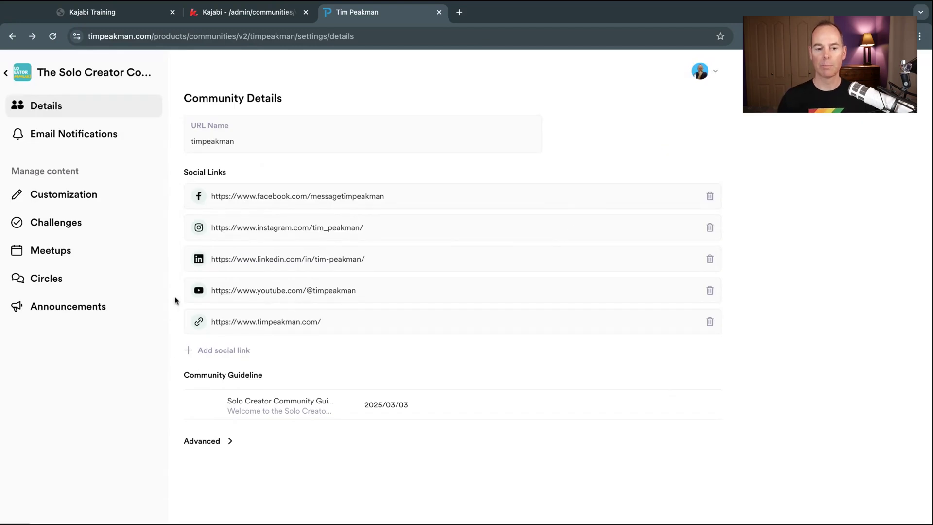
Turn on the Send Weekly Digest email and save the community's notification settings.
left_click(60, 141)
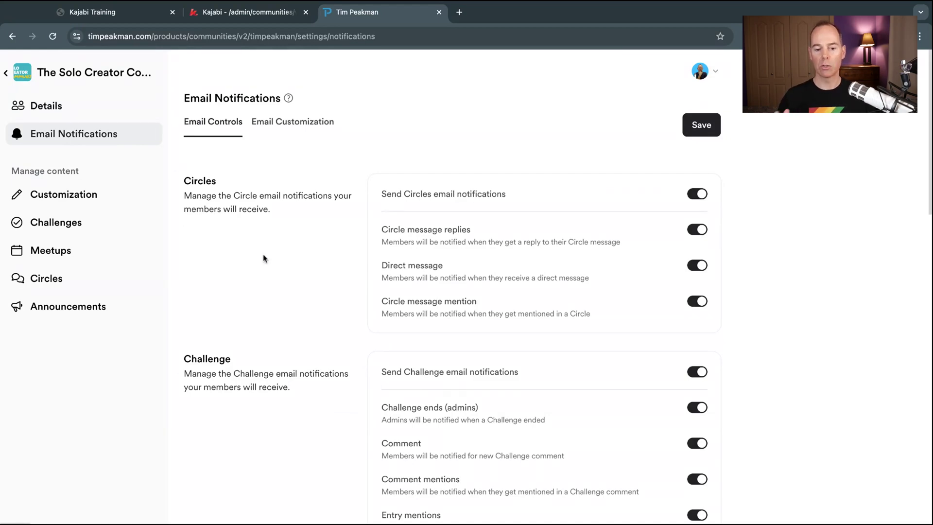
scroll(264, 258, "down", 14)
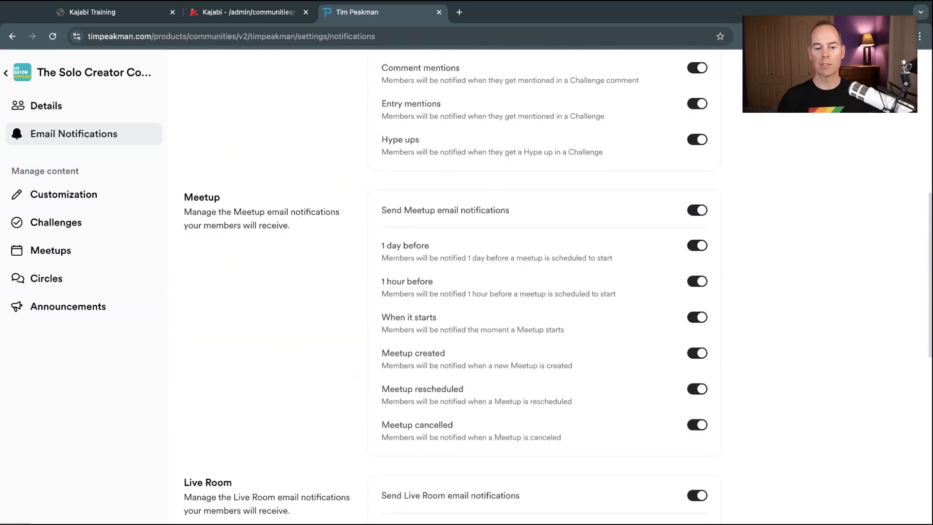
scroll(446, 287, "down", 3)
scroll(446, 287, "up", 15)
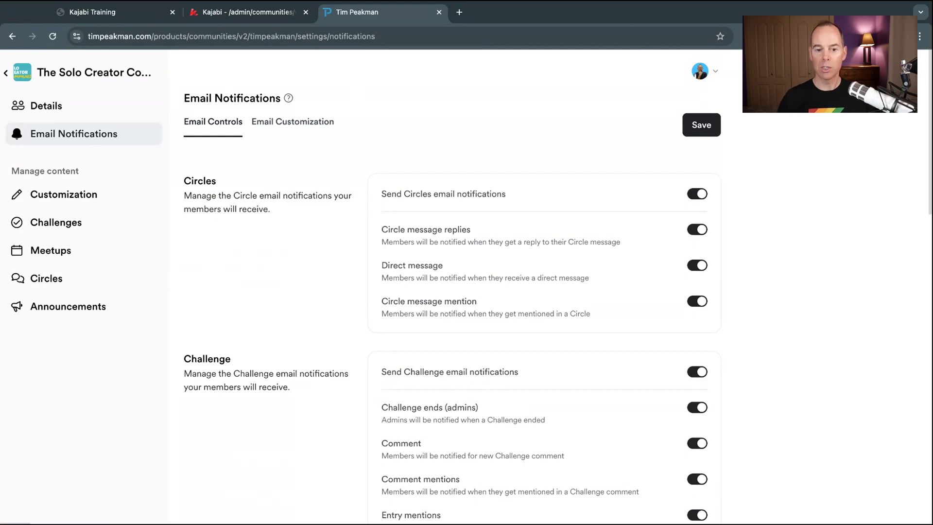
scroll(446, 287, "down", 15)
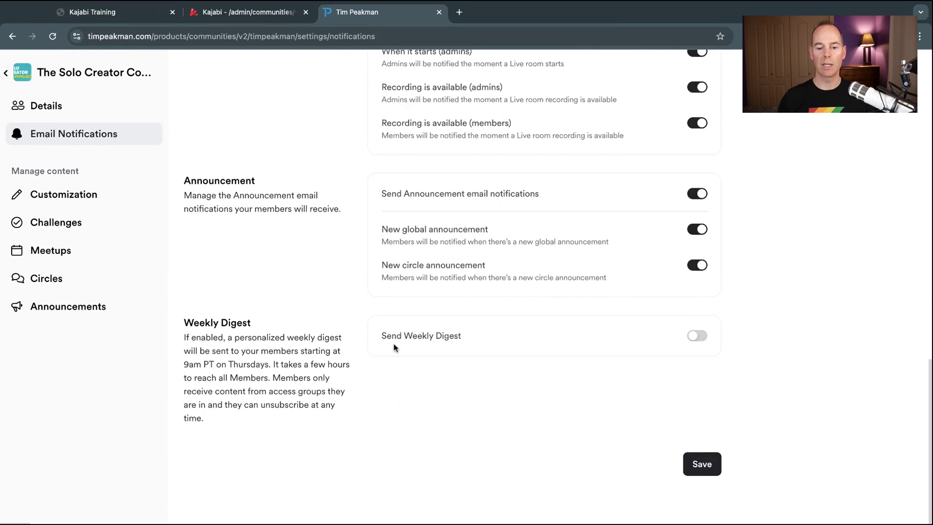
left_click(700, 341)
scroll(641, 370, "down", 2)
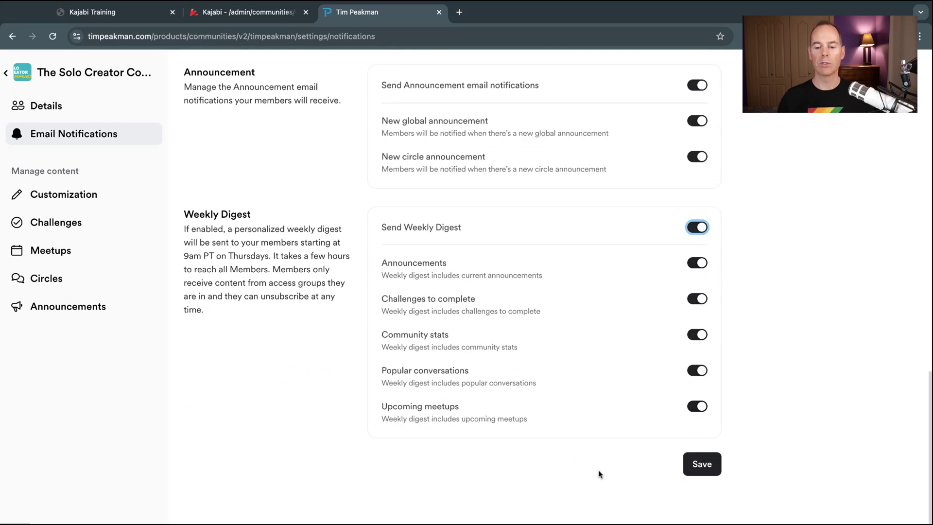
left_click(705, 466)
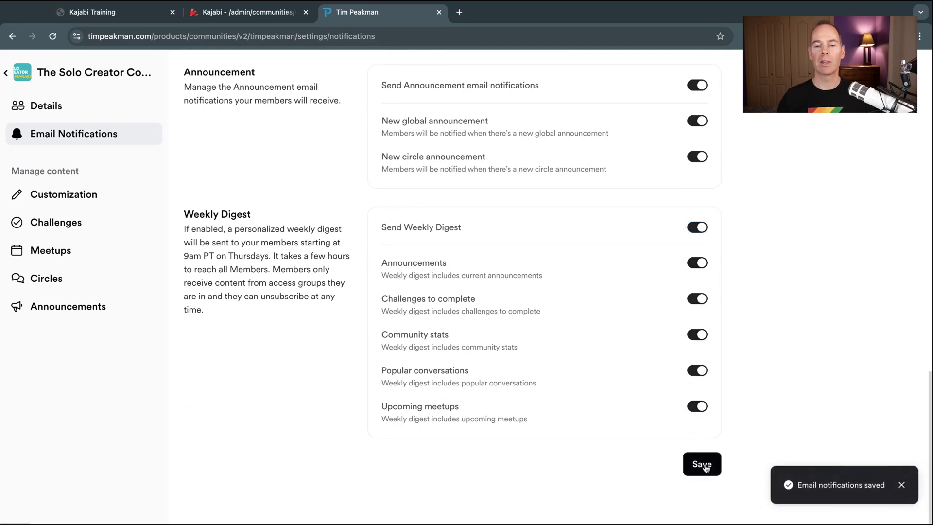
Bring up the Email Customization branding settings.
scroll(289, 355, "up", 2)
scroll(289, 355, "up", 15)
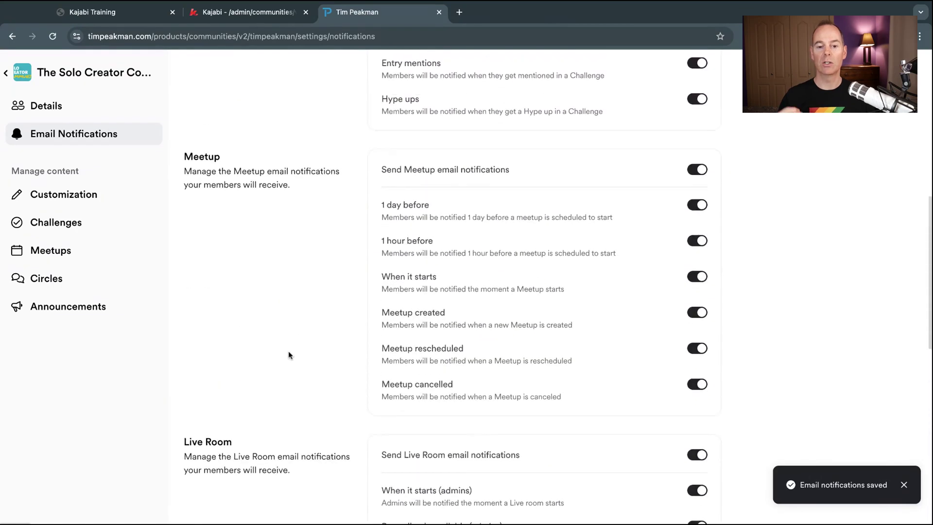
left_click(292, 122)
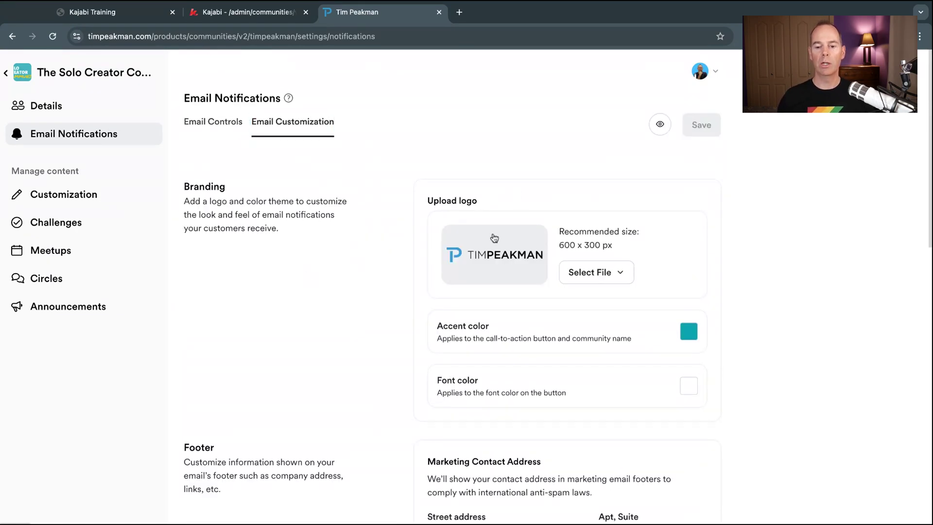
scroll(679, 268, "down", 3)
left_click(689, 216)
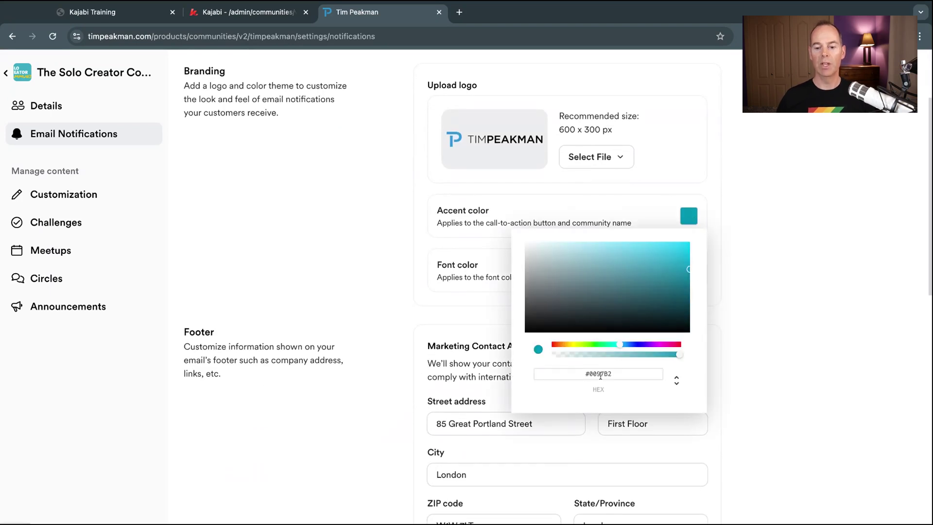
left_click(714, 299)
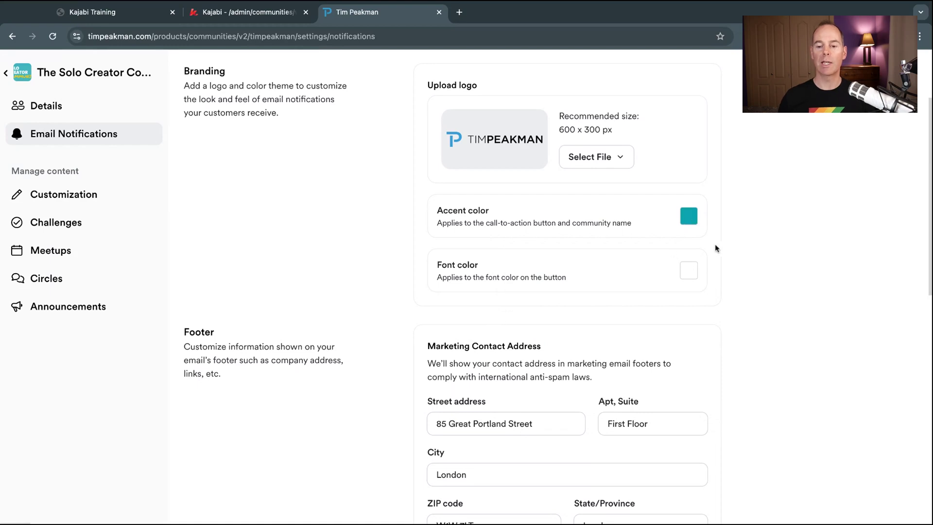
scroll(714, 272, "down", 5)
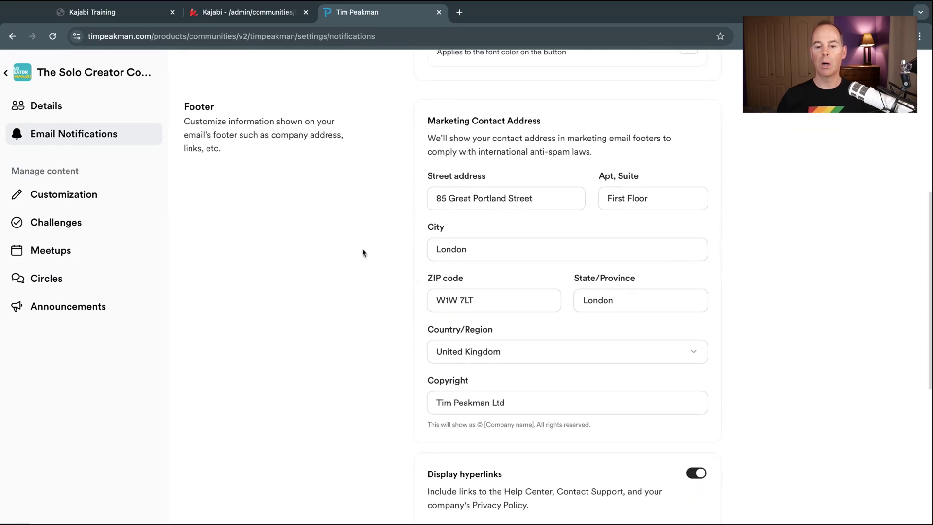
scroll(362, 253, "down", 4)
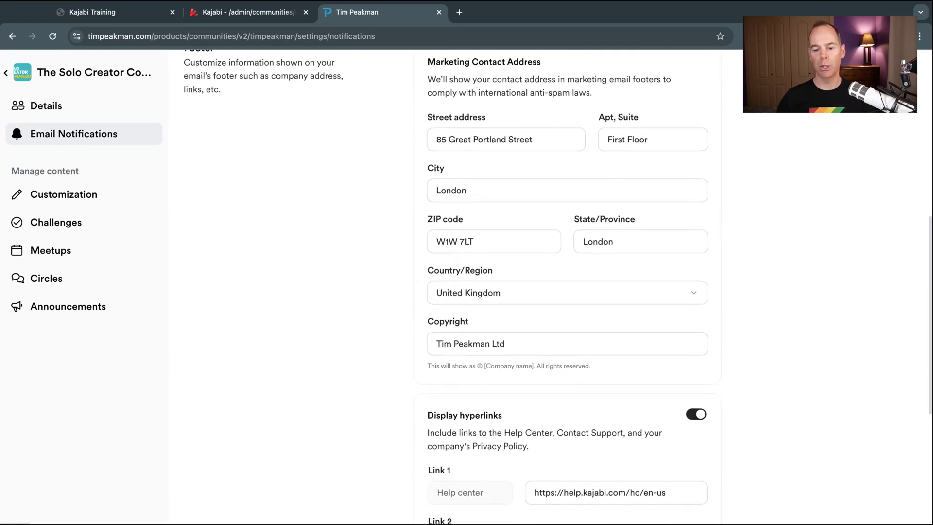
scroll(573, 267, "down", 3)
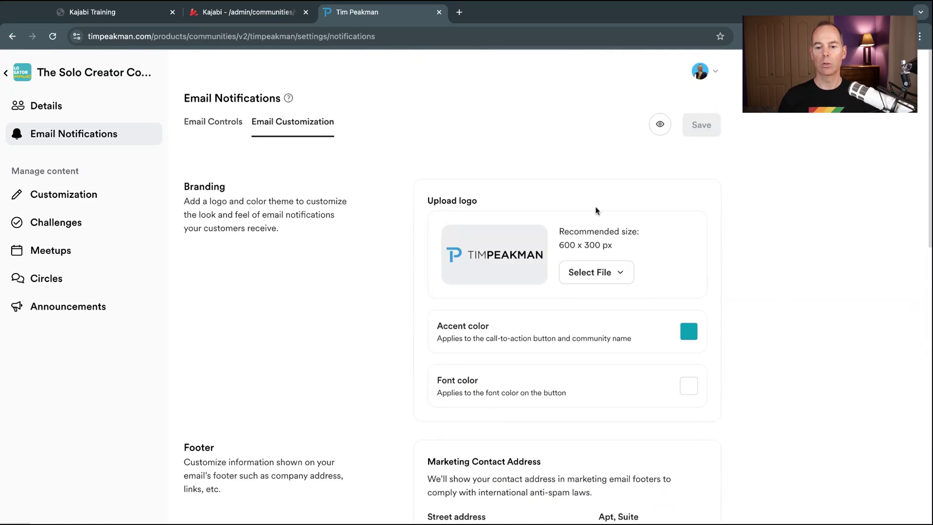
left_click(661, 126)
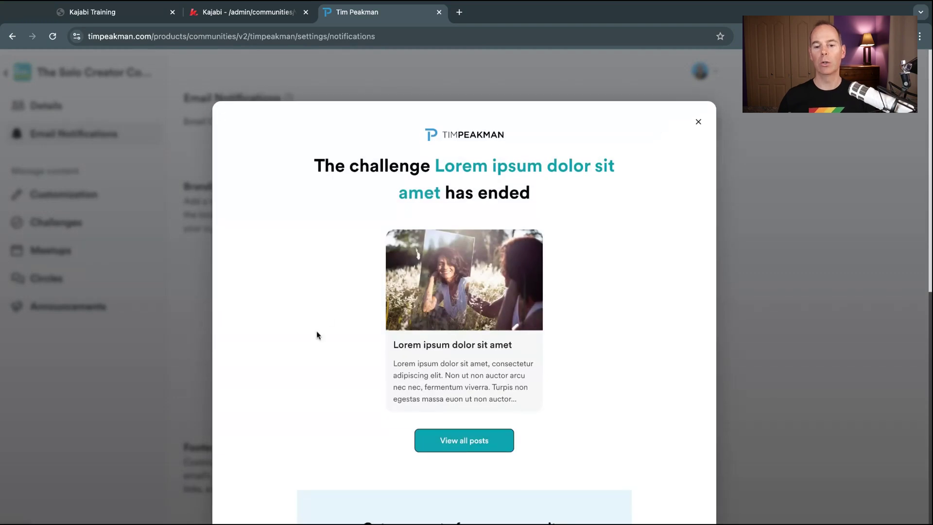
scroll(316, 335, "down", 9)
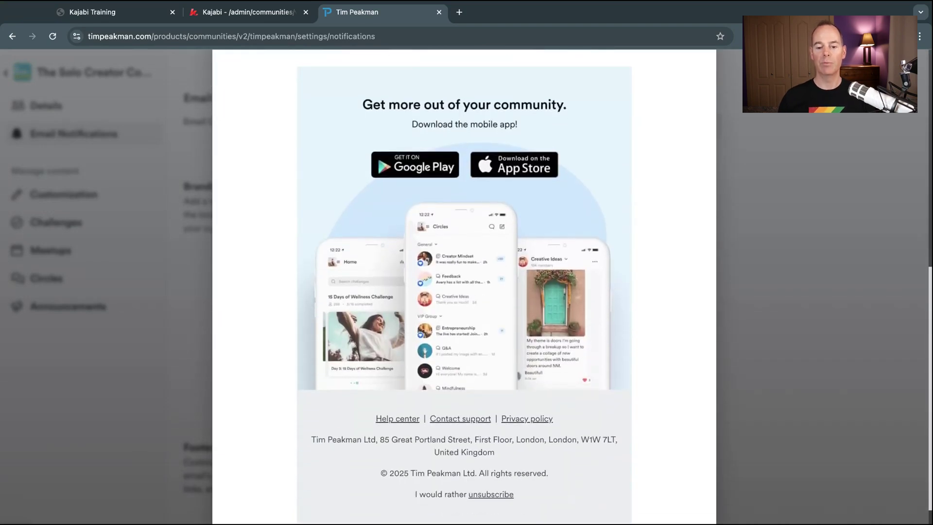
scroll(477, 332, "up", 8)
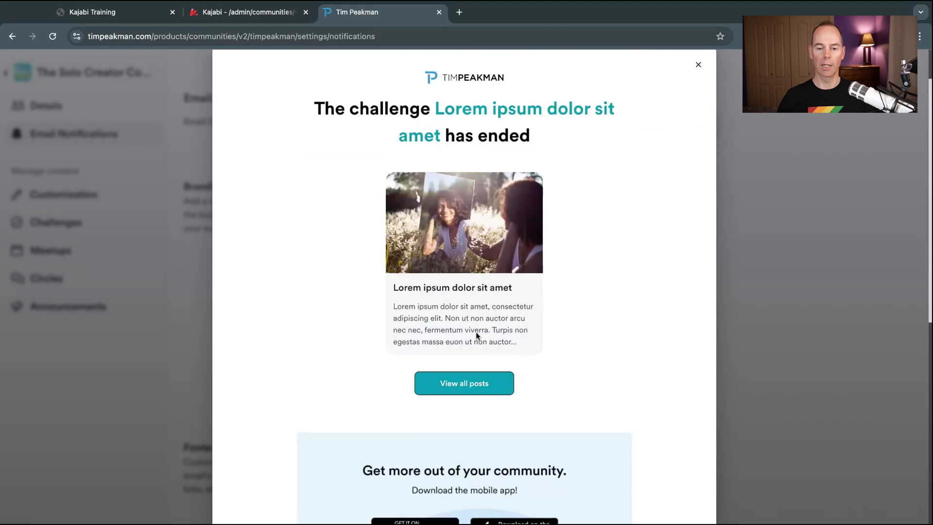
scroll(476, 332, "up", 1)
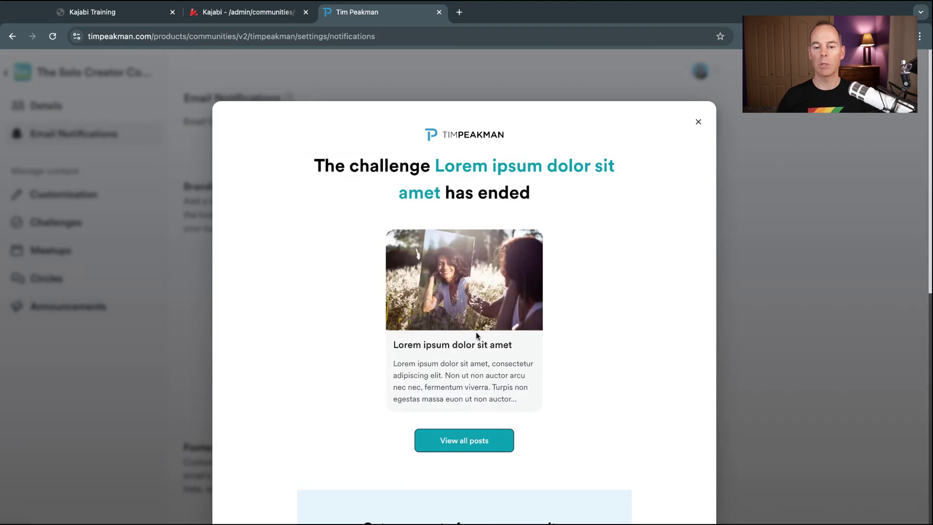
left_click(700, 124)
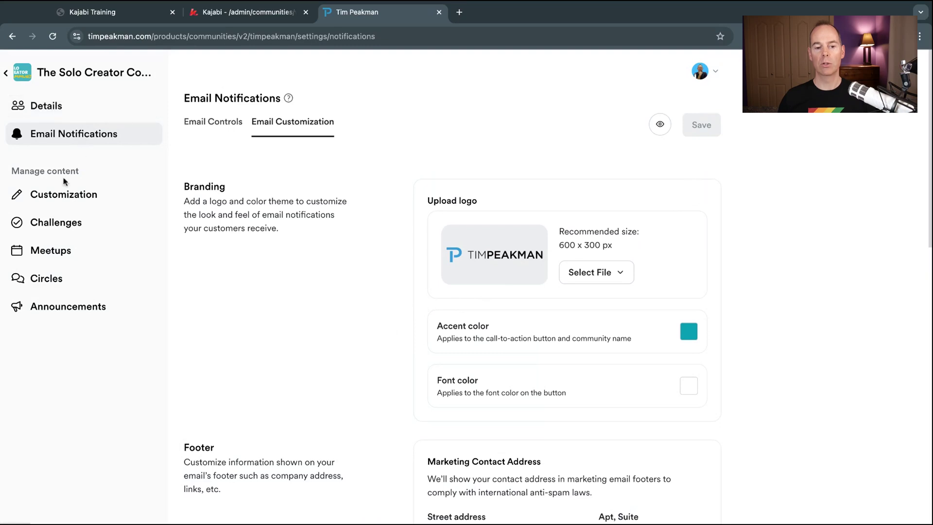
Open the community Customization settings and keep Feed as the home page.
left_click(57, 201)
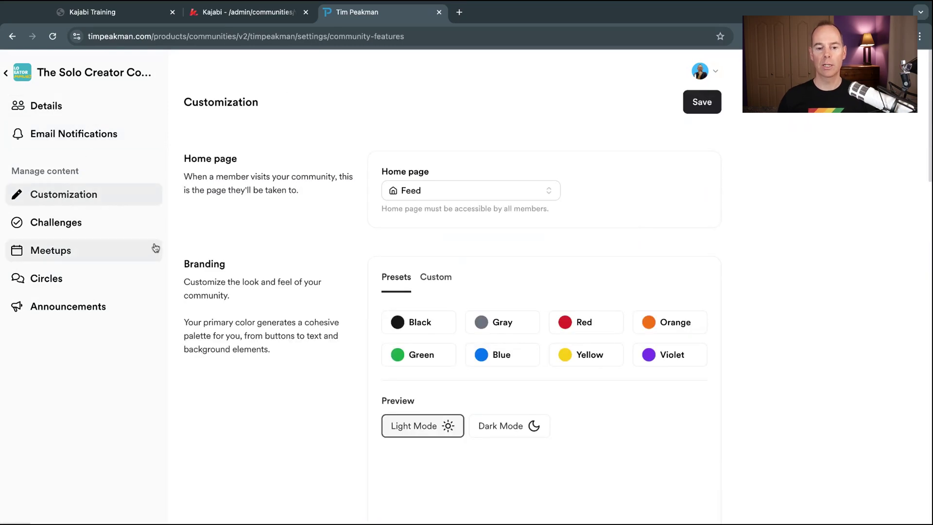
left_click(552, 196)
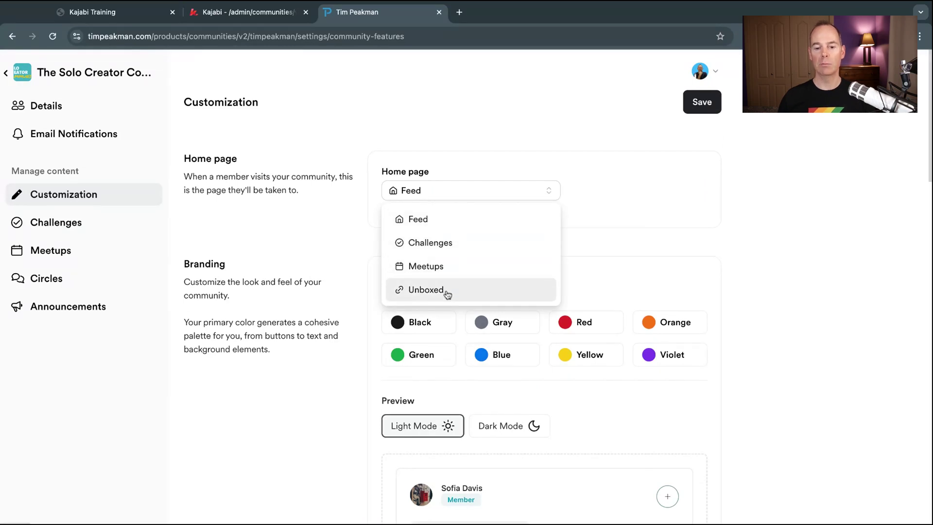
left_click(583, 203)
scroll(362, 308, "down", 2)
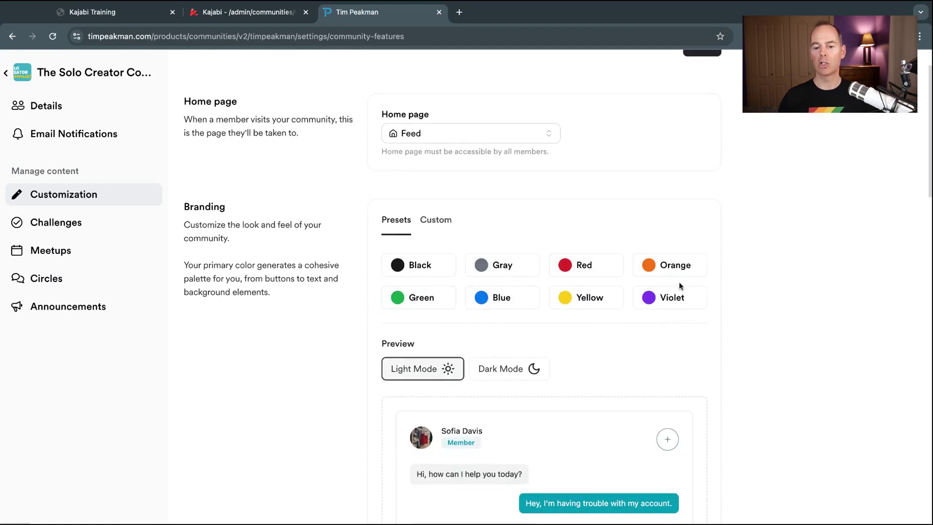
scroll(367, 330, "down", 2)
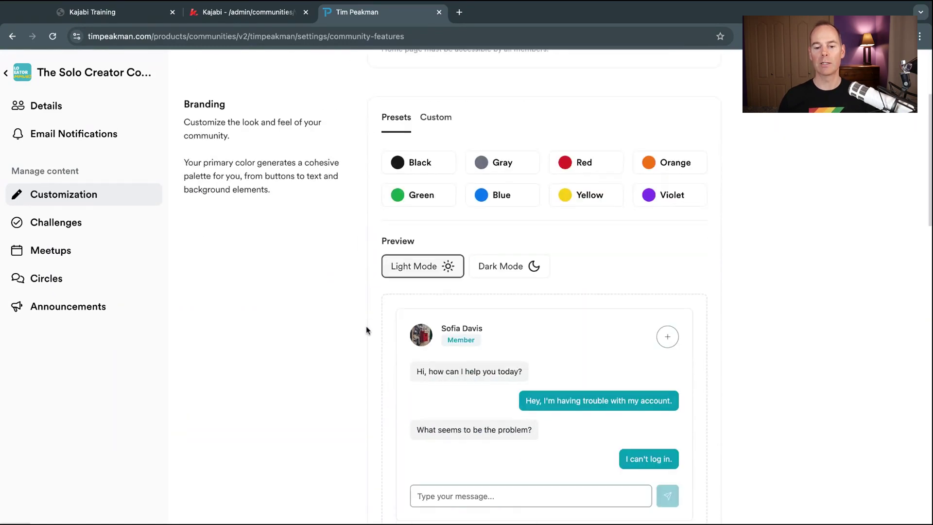
Preview the community theme in Dark mode, then switch back to Light mode.
left_click(507, 271)
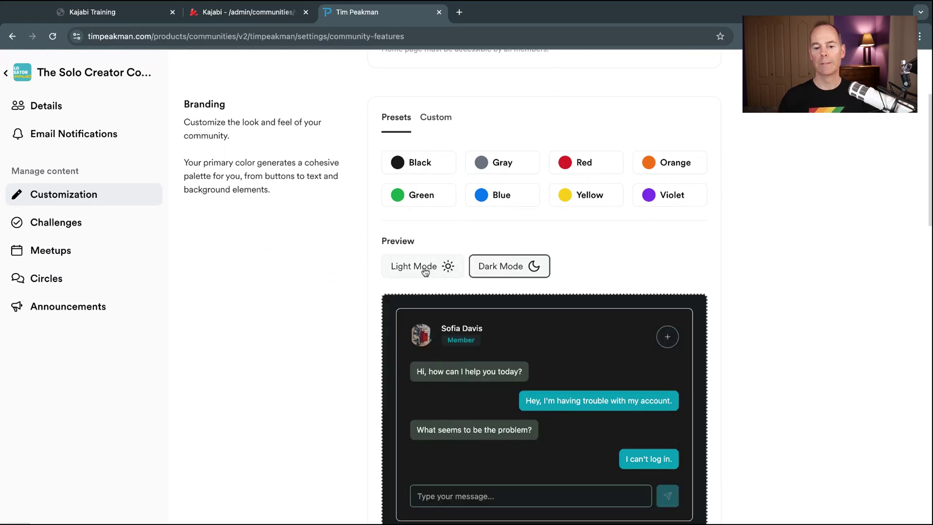
left_click(425, 272)
scroll(371, 294, "down", 1)
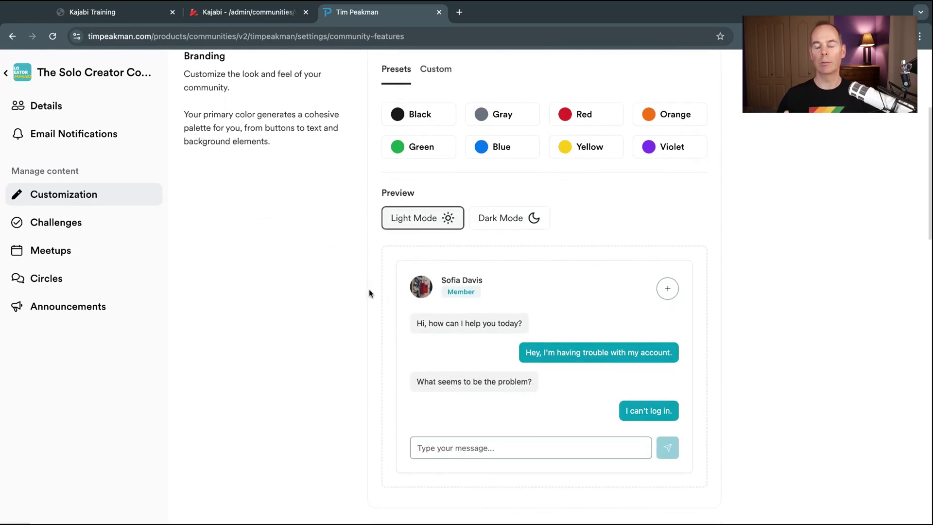
scroll(369, 293, "down", 1)
scroll(369, 294, "up", 5)
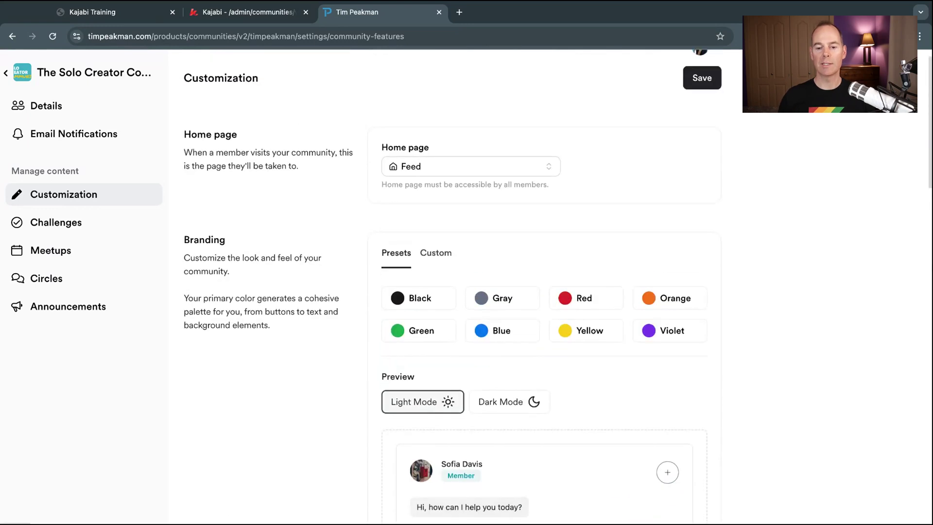
scroll(436, 261, "up", 1)
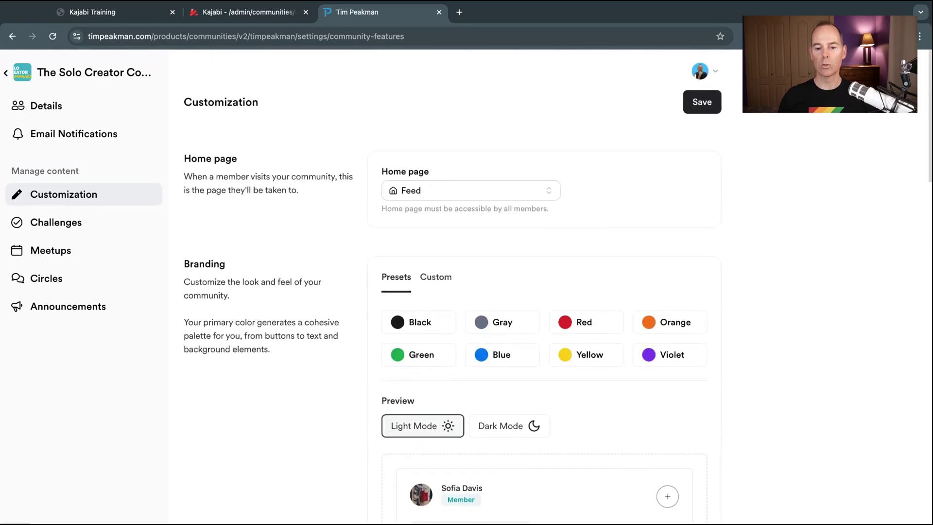
Show the Custom branding with primary colour 0097B2 and scroll through the feature sections.
left_click(442, 278)
scroll(367, 349, "down", 2)
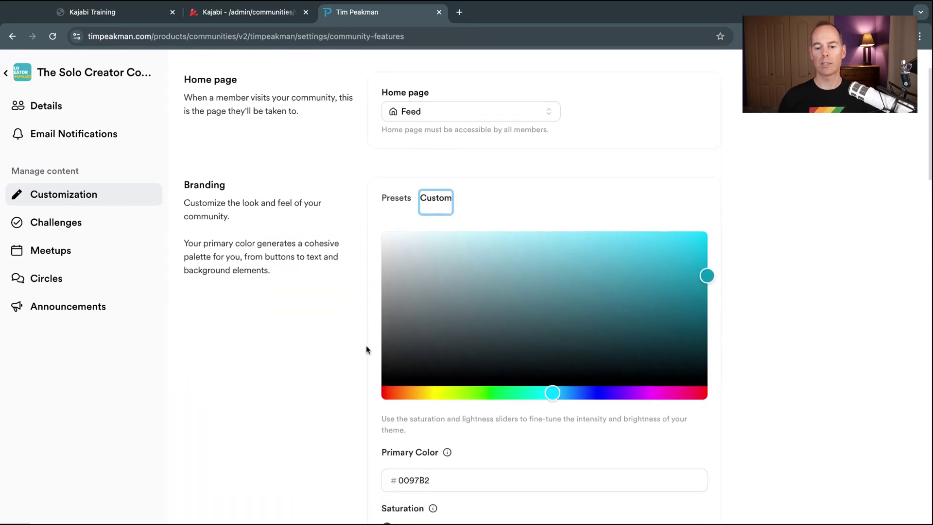
scroll(367, 349, "down", 5)
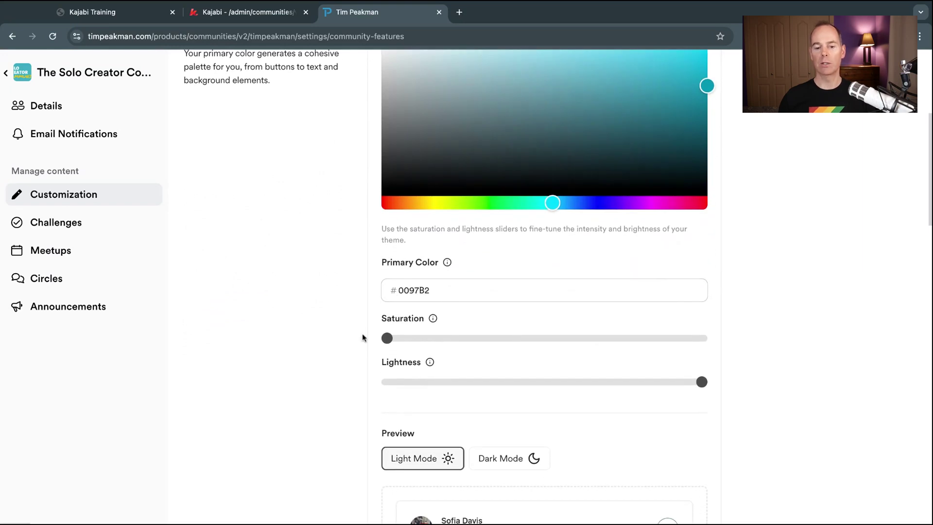
scroll(362, 339, "down", 2)
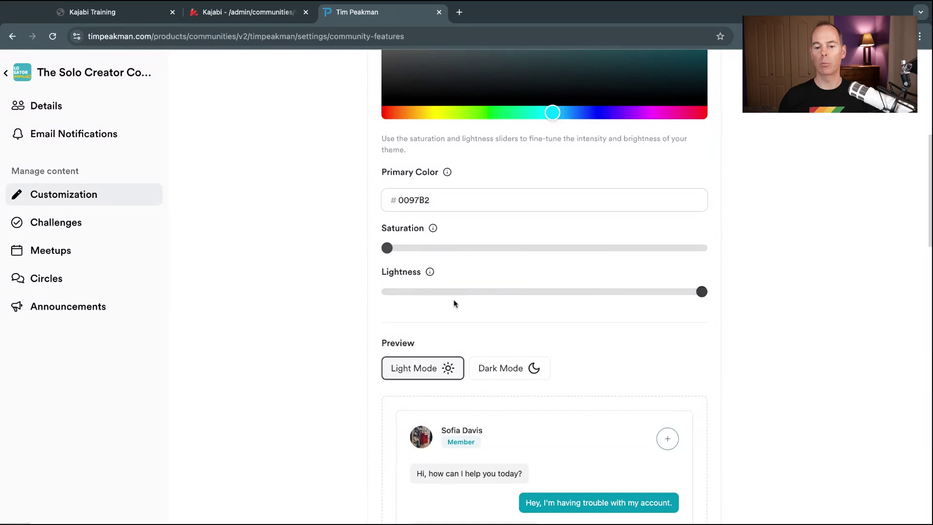
scroll(400, 343, "down", 7)
scroll(391, 323, "down", 6)
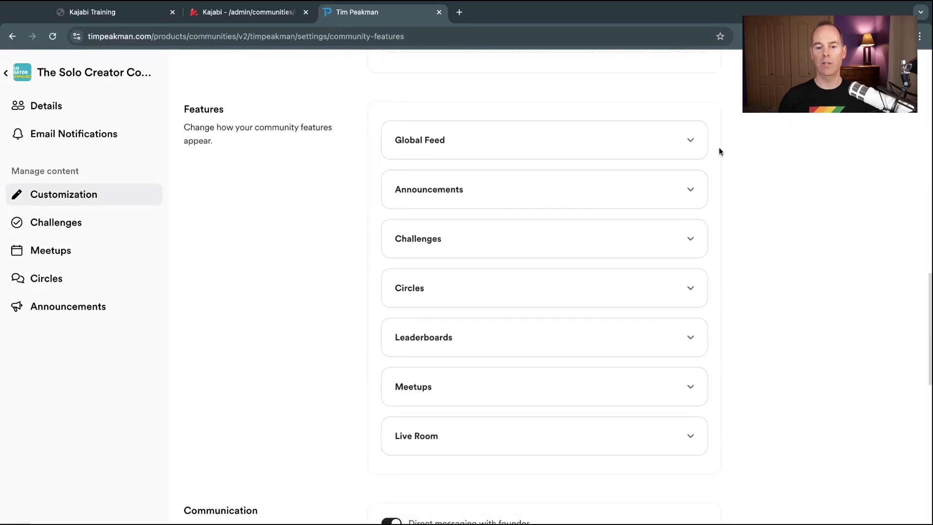
Expand the Global Feed and Announcements alias settings, then review the communication and reaction options.
left_click(693, 141)
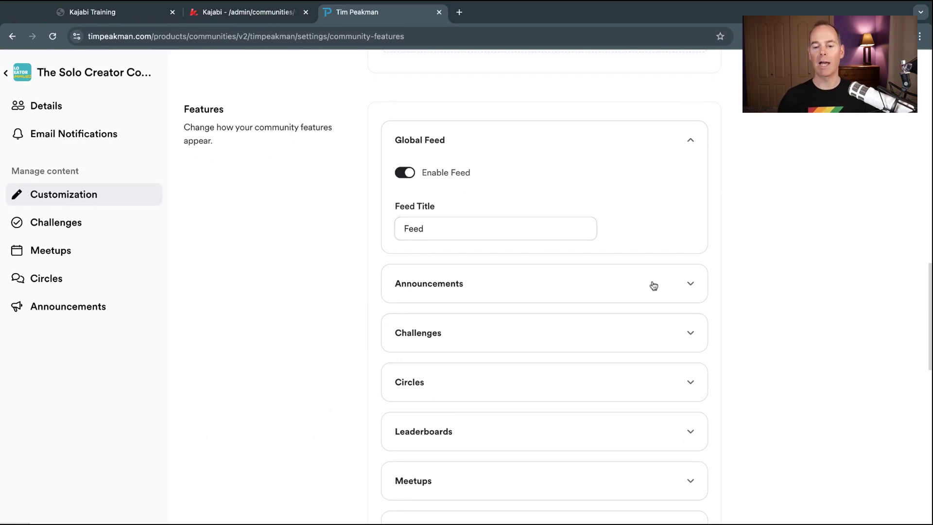
left_click(687, 286)
scroll(690, 287, "down", 5)
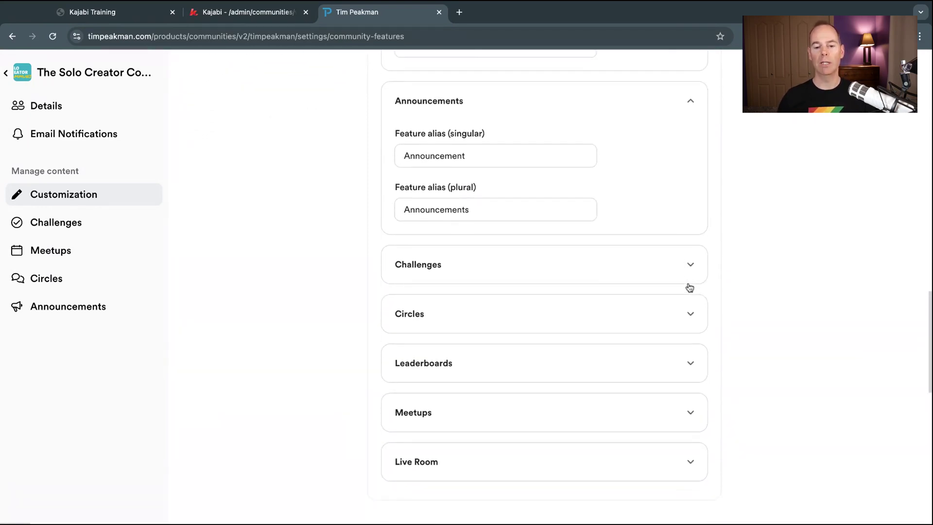
scroll(689, 302, "down", 6)
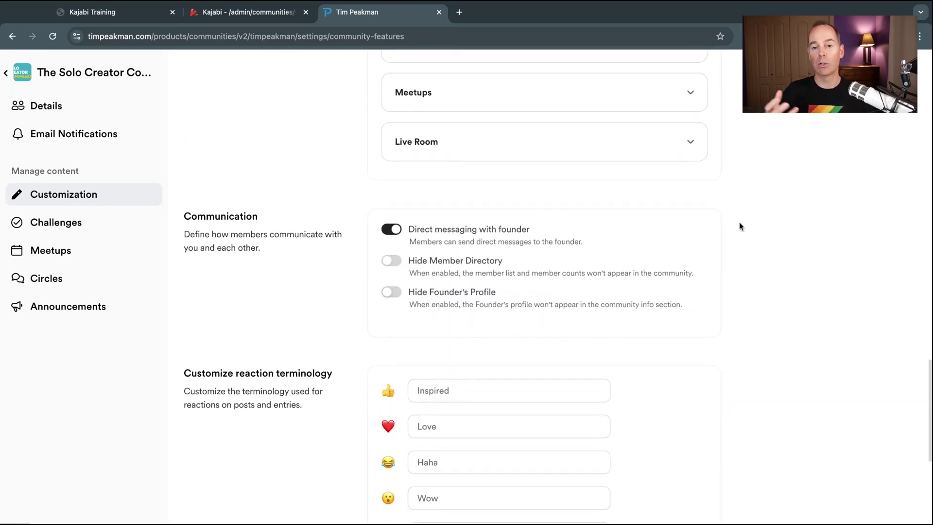
scroll(544, 287, "down", 2)
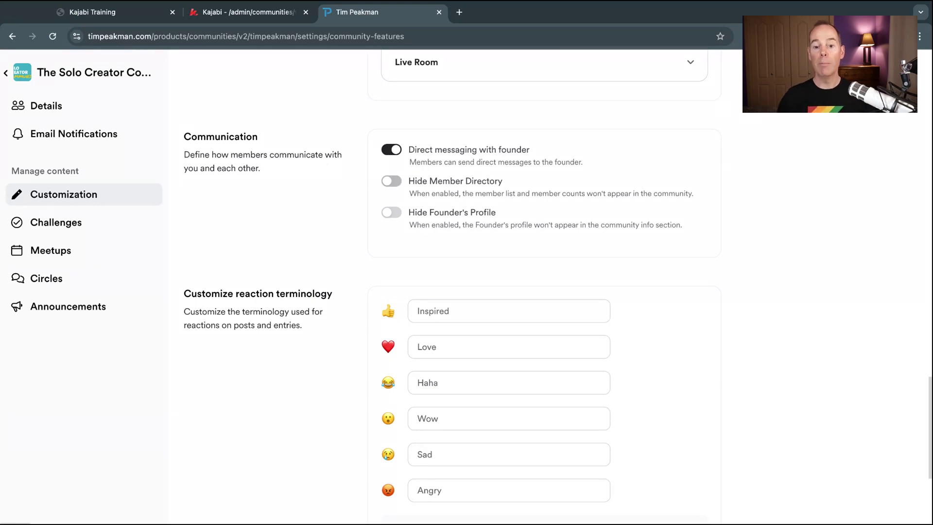
Toggle Hide Member Directory on and back off, keeping the directory visible.
left_click(392, 181)
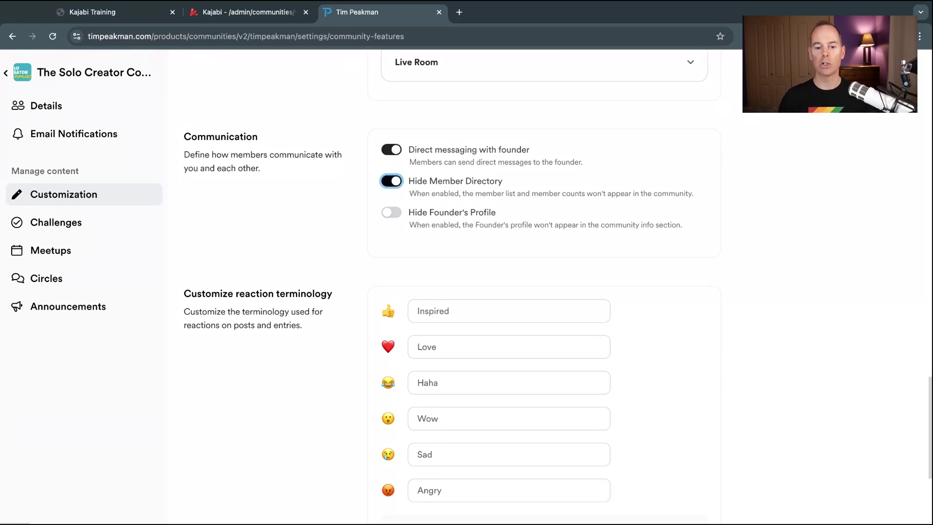
left_click(391, 180)
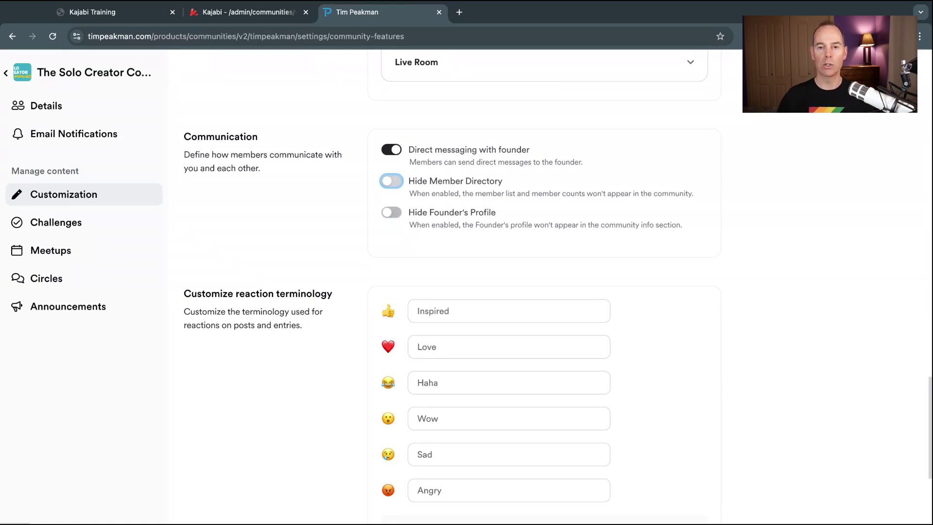
left_click(369, 240)
scroll(369, 241, "down", 2)
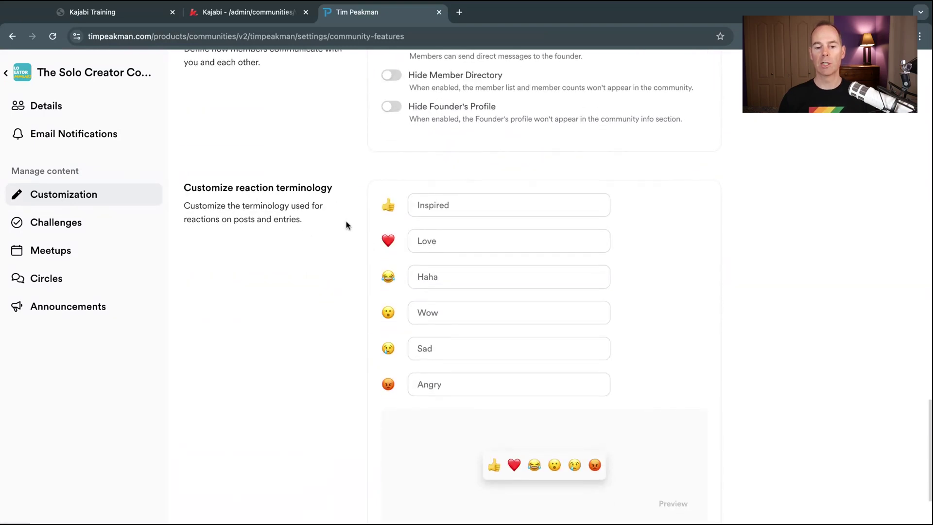
scroll(491, 208, "down", 1)
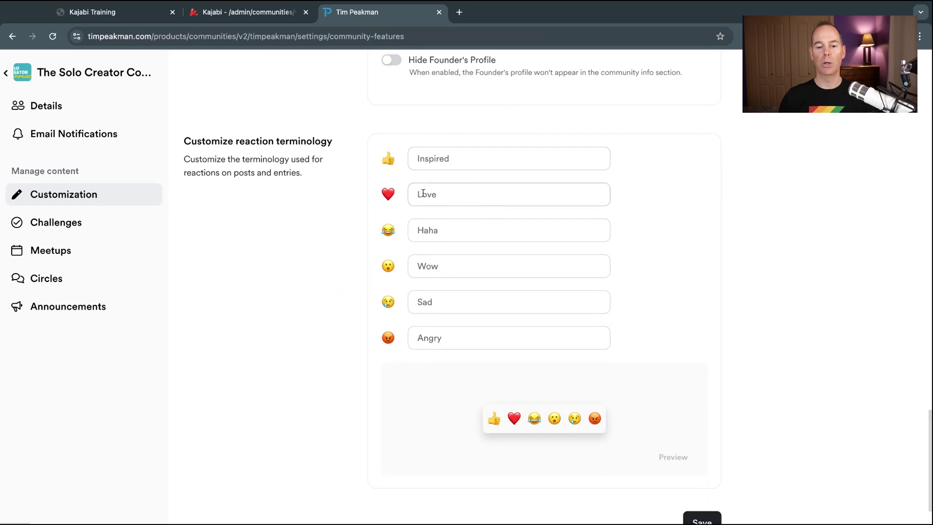
scroll(449, 191, "down", 1)
Check the Inspired, Love, Haha, Wow, Sad and Angry reaction labels, leaving them unchanged.
left_click(458, 148)
left_click(455, 178)
left_click(454, 213)
left_click(448, 252)
left_click(445, 287)
left_click(465, 319)
left_click(626, 268)
Save the community feature settings and go to the Challenges page.
scroll(626, 267, "down", 2)
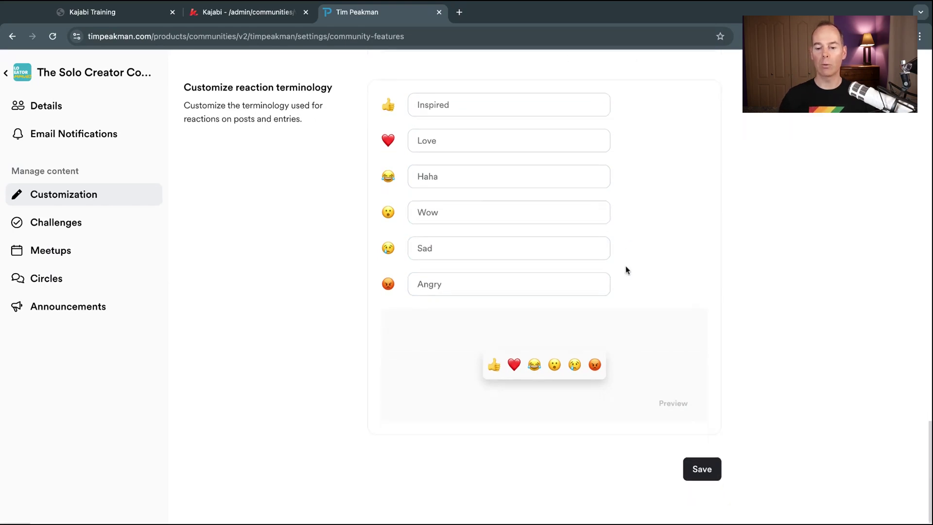
scroll(627, 270, "up", 10)
scroll(627, 270, "down", 10)
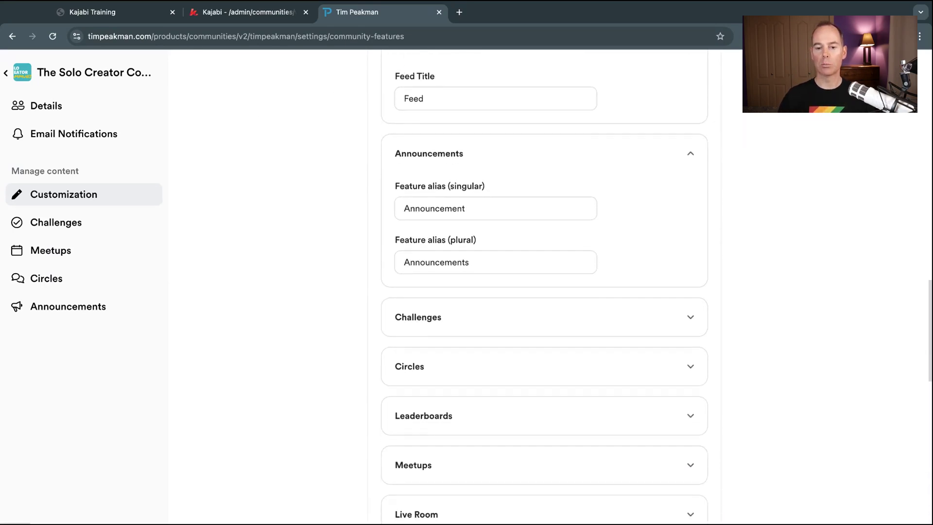
left_click(704, 465)
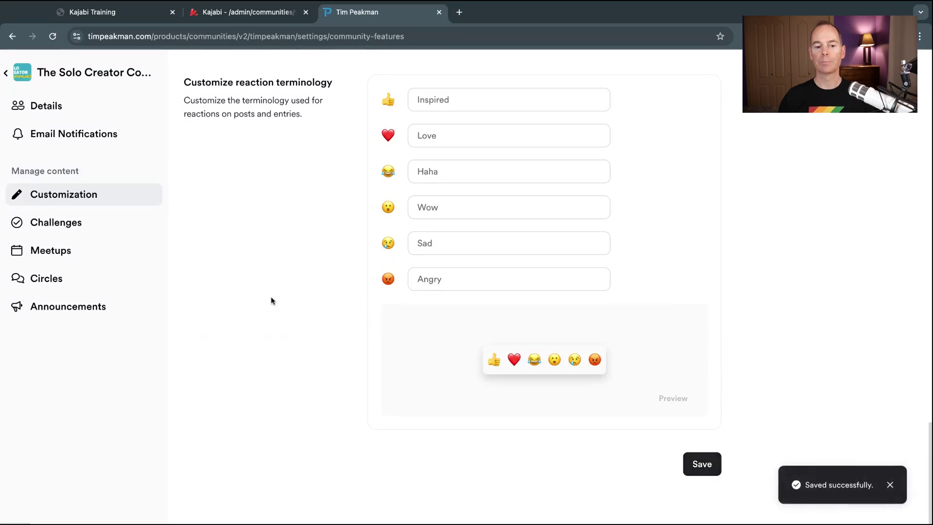
left_click(57, 223)
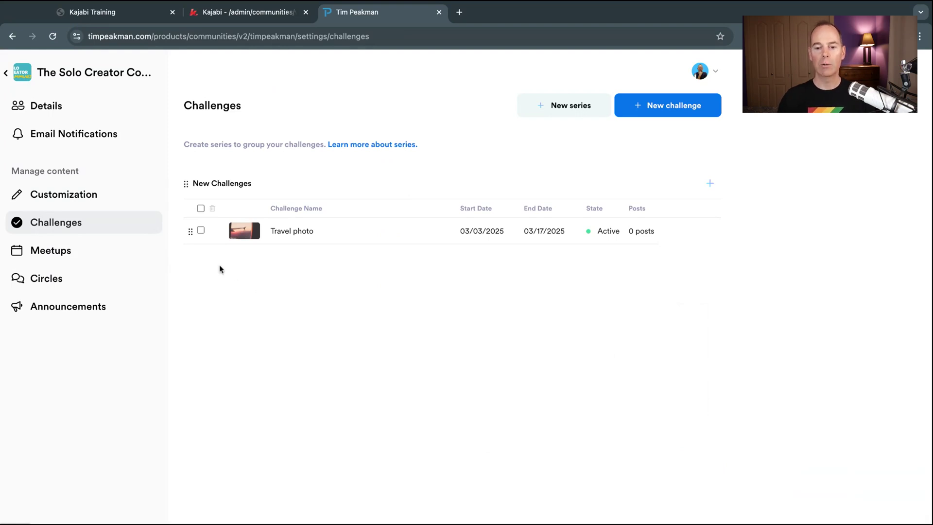
Glance at the new-challenge form, return to the Travel photo challenge list, then open Meetups.
left_click(667, 115)
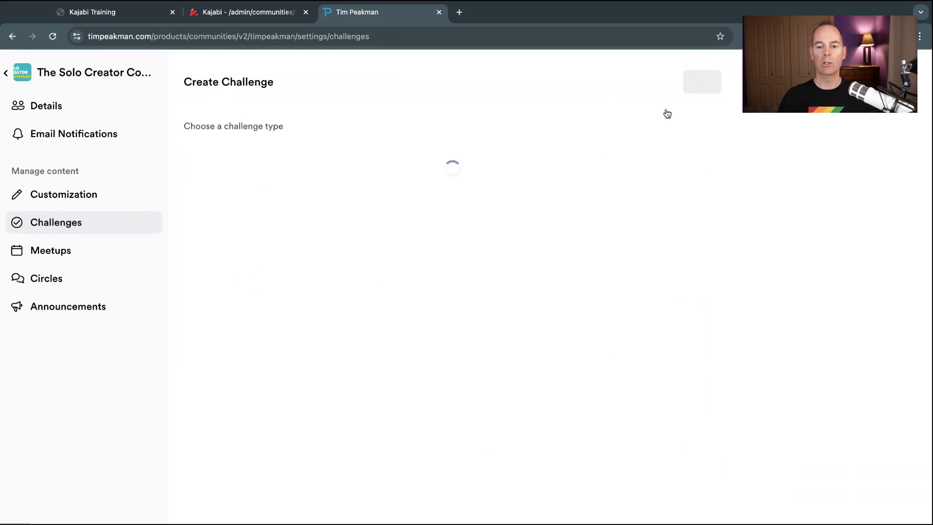
left_click(106, 224)
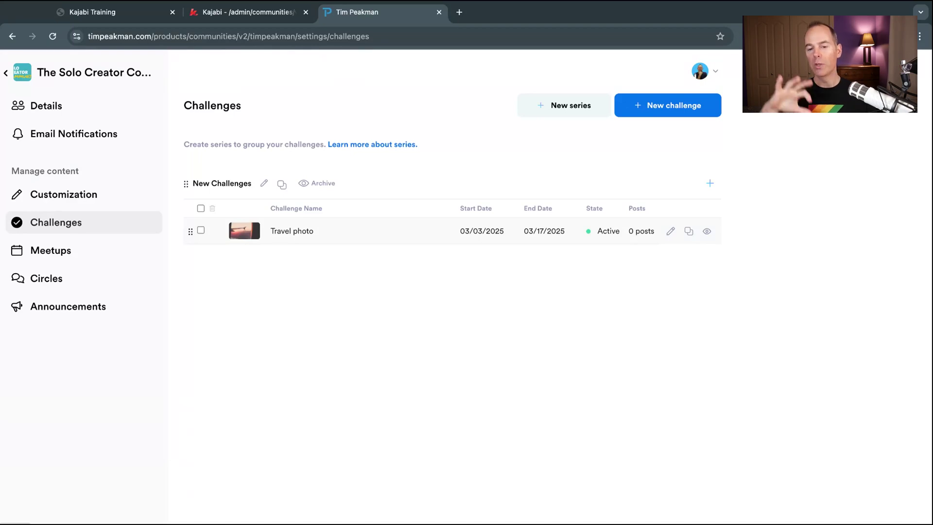
left_click(65, 253)
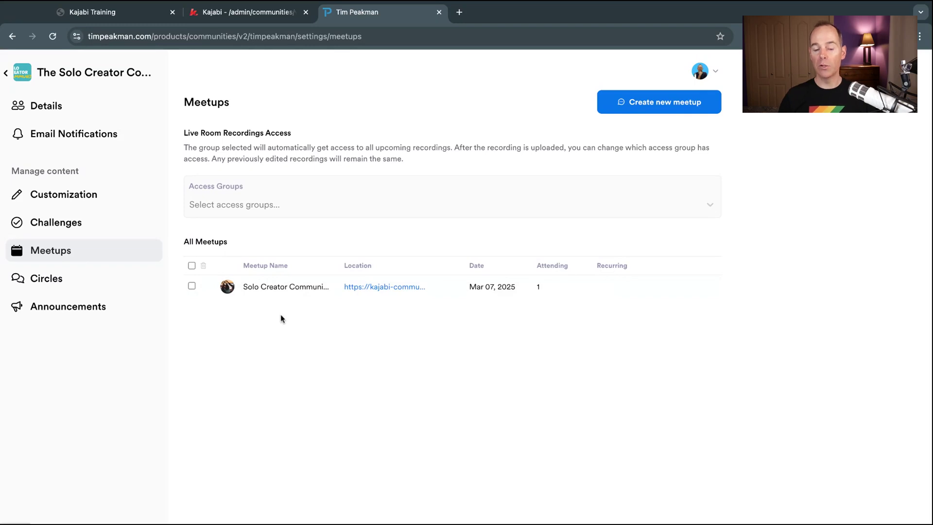
Browse the new-meetup form and its Access Groups choices without saving, then open Circles.
left_click(652, 102)
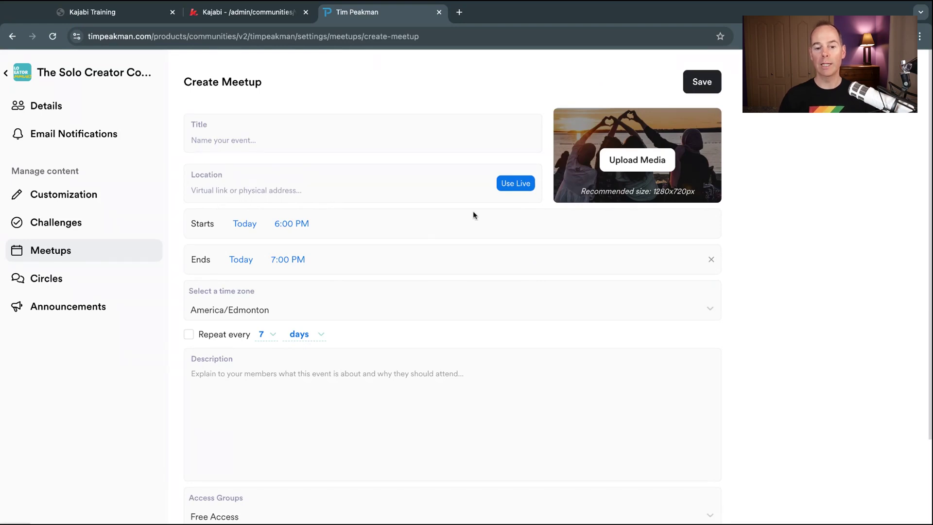
scroll(319, 265, "down", 3)
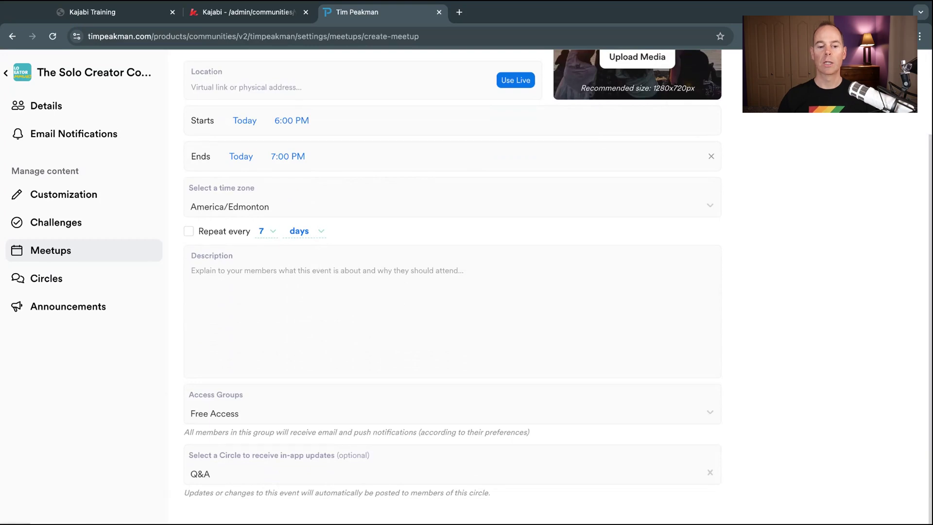
left_click(710, 414)
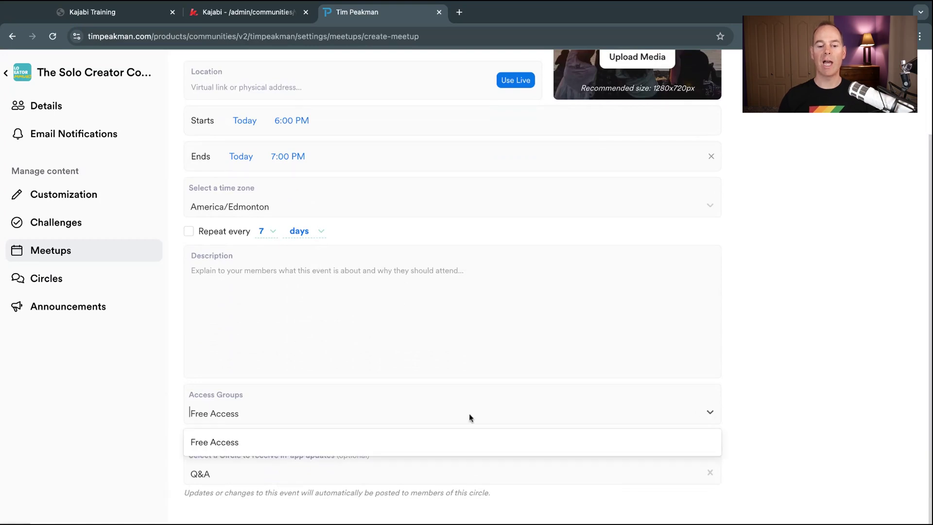
left_click(173, 373)
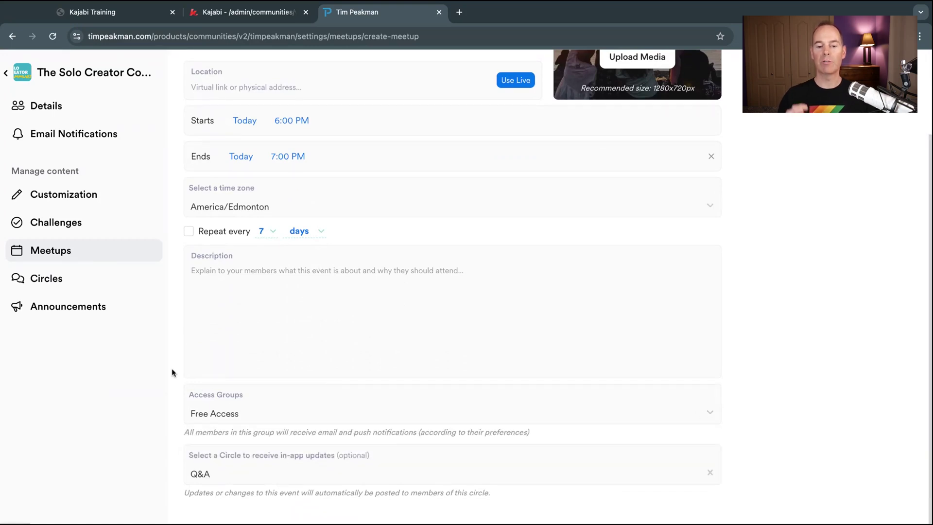
scroll(180, 321, "up", 3)
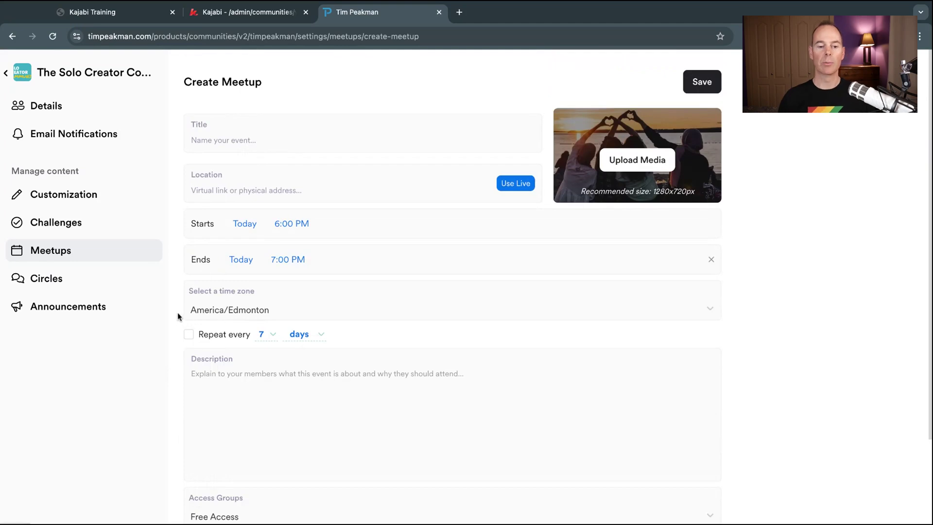
left_click(49, 286)
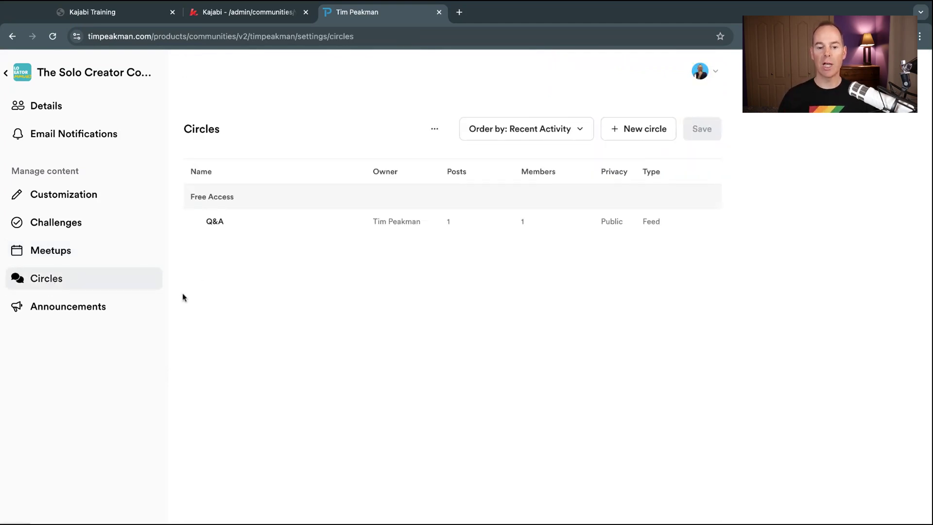
Review the Q&A circle settings unchanged, then open the pinned Welcome announcement for editing.
mouse_move(221, 227)
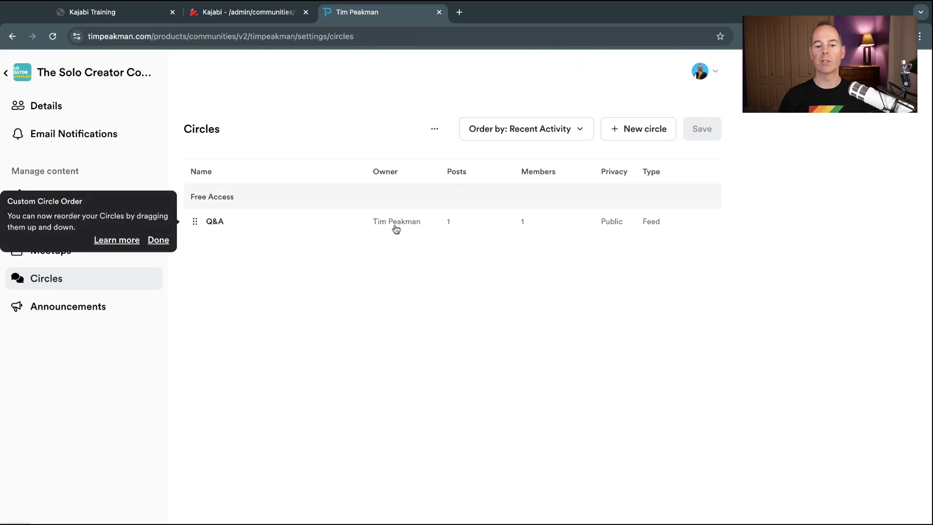
left_click(215, 224)
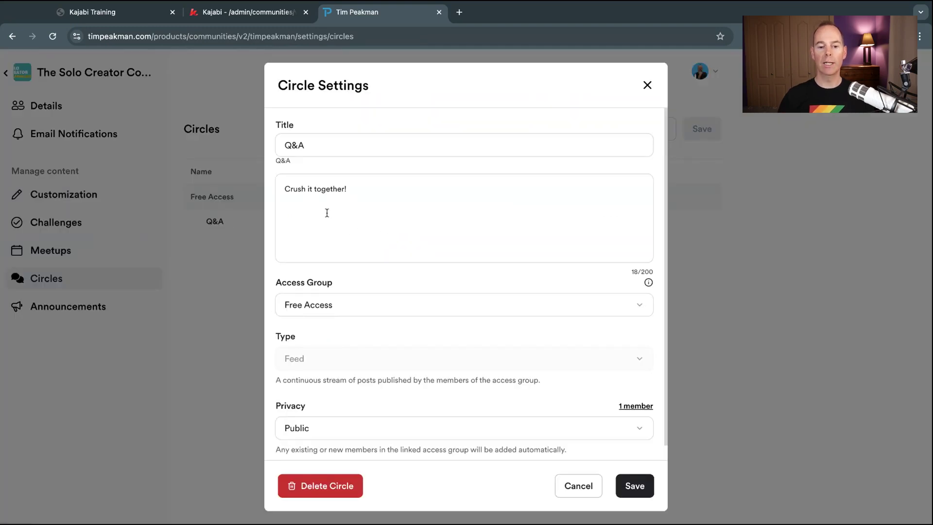
scroll(335, 232, "down", 2)
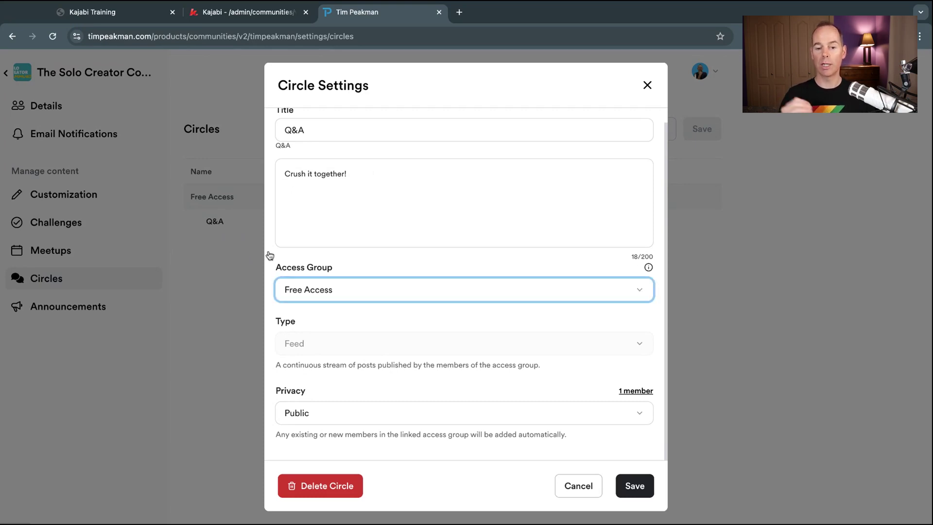
left_click(228, 285)
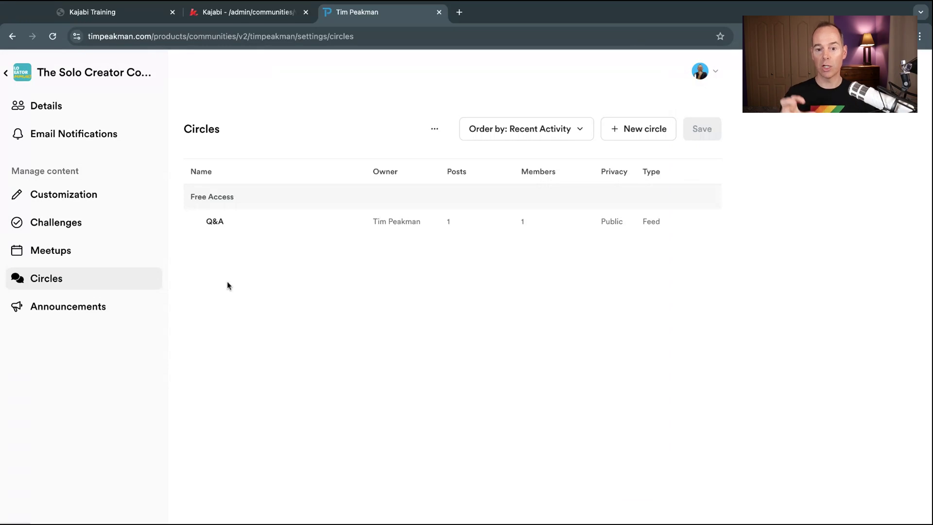
left_click(69, 307)
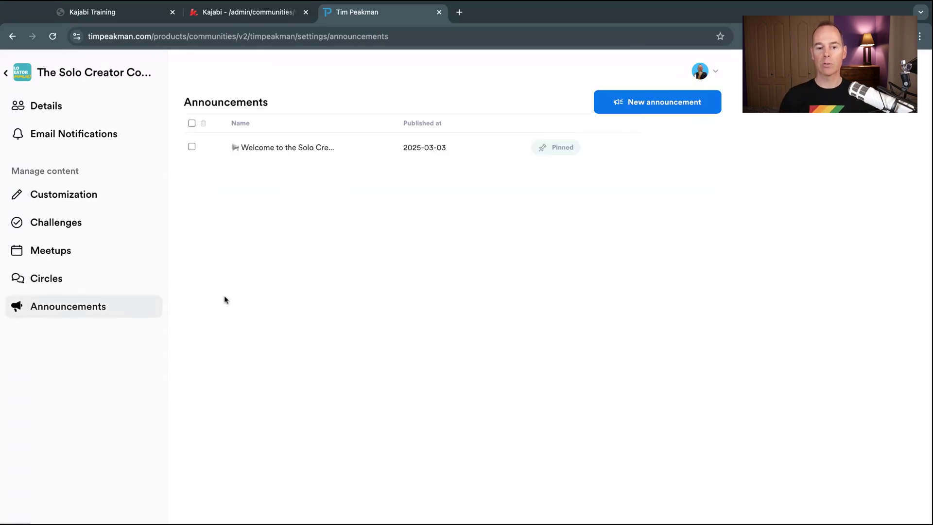
left_click(266, 153)
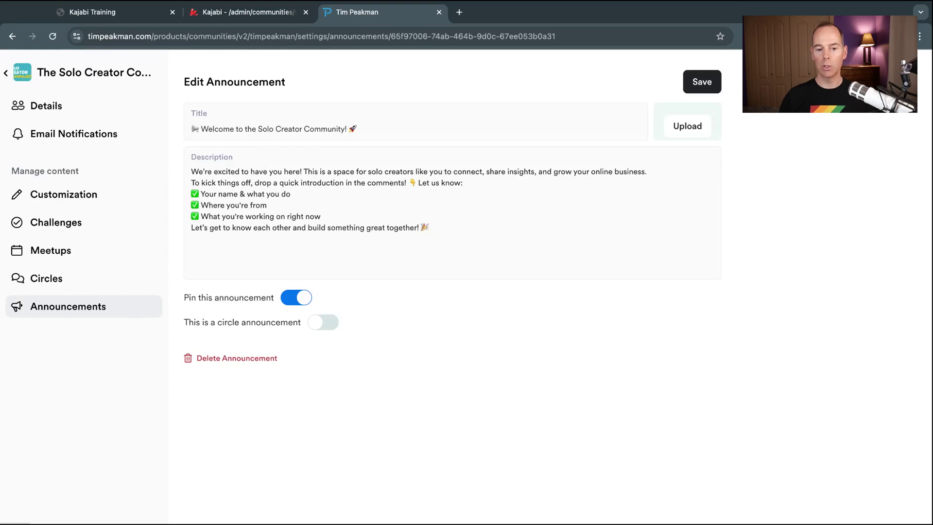